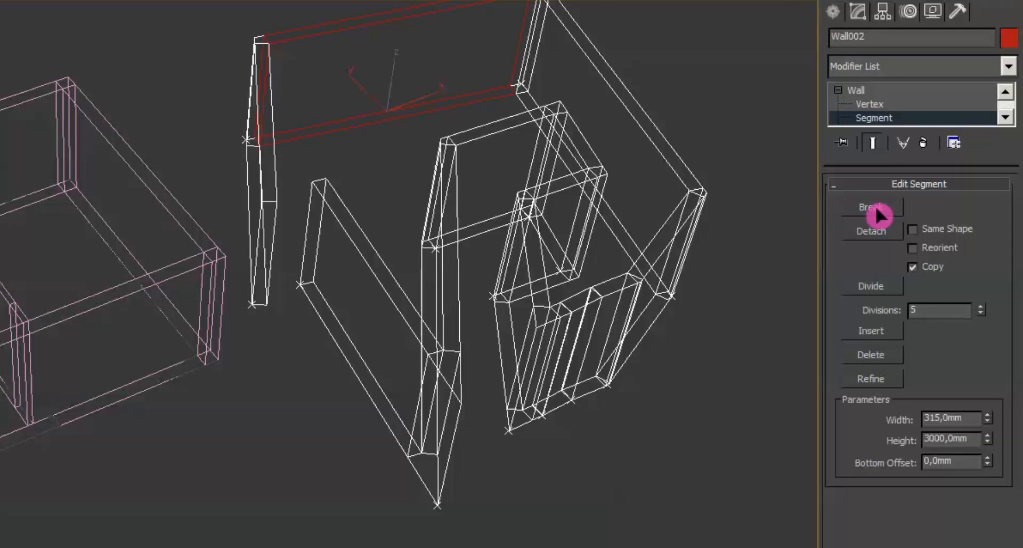
Step: Move the selected back wall segment outward along its Y axis
{"action": "left_click", "coordinate": [875, 207]}
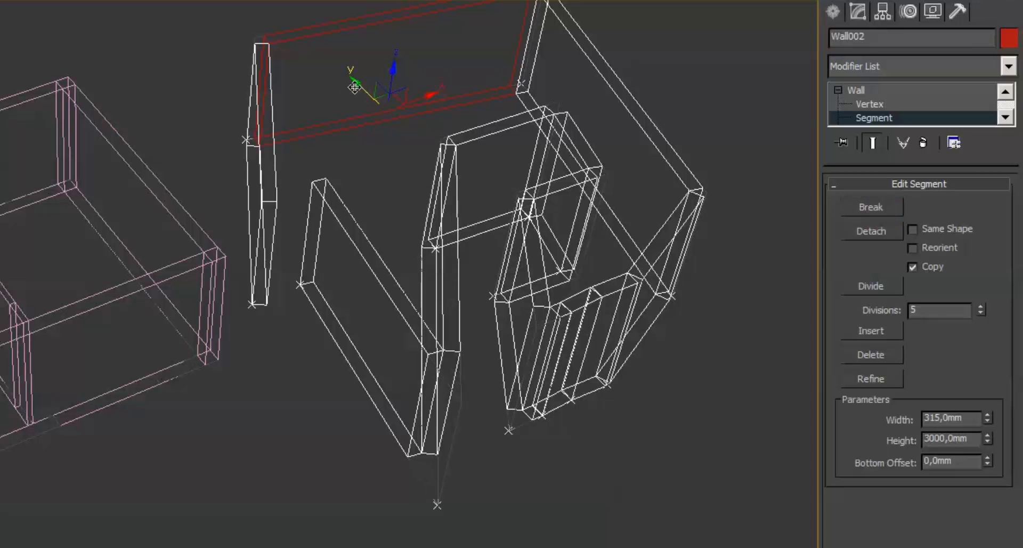
{"action": "left_click_drag", "start_coordinate": [359, 80], "coordinate": [303, 36]}
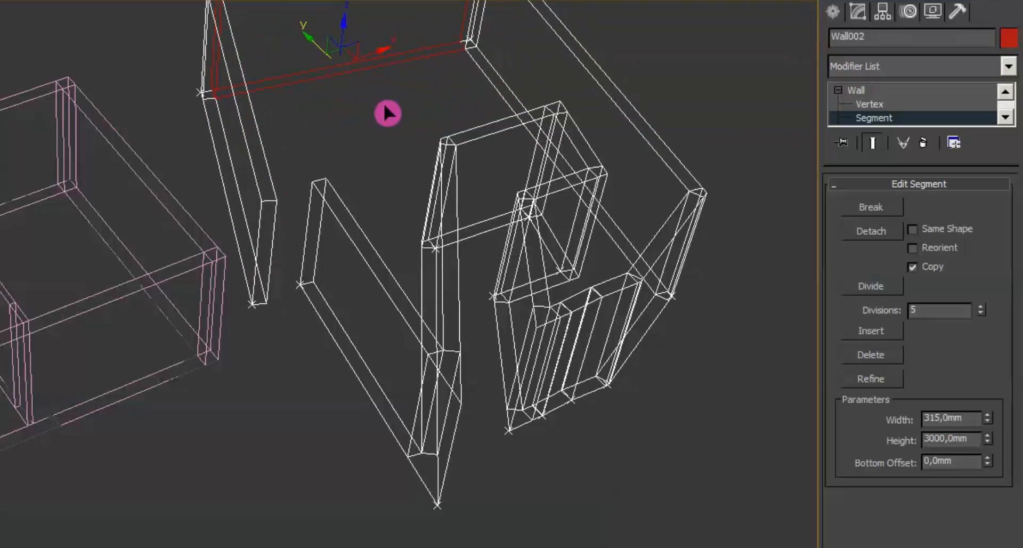
{"action": "middle_click_drag", "start_coordinate": [386, 113], "coordinate": [385, 219]}
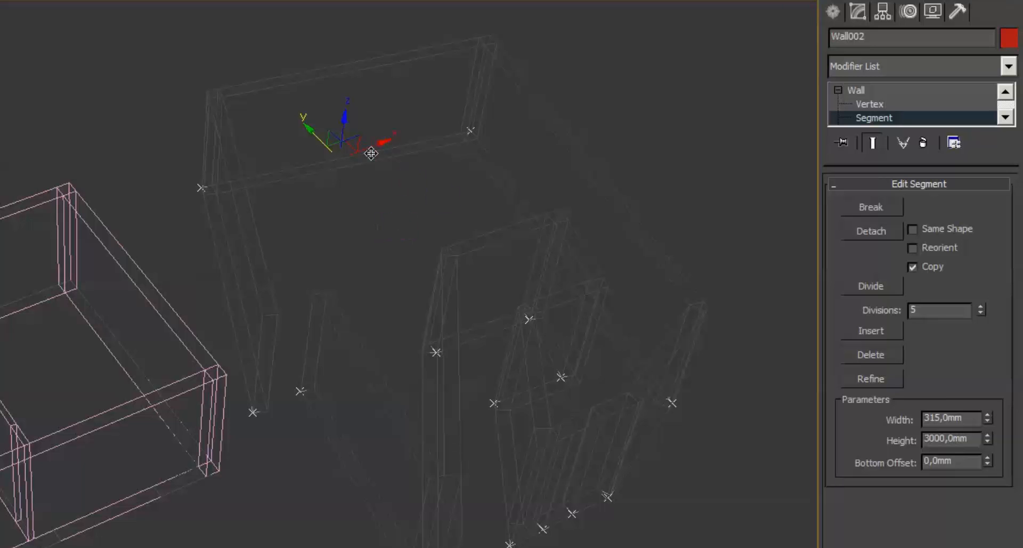
Step: Break the back wall segment about three quarters along its length and move the longer piece outward along Y
{"action": "left_click", "coordinate": [874, 210]}
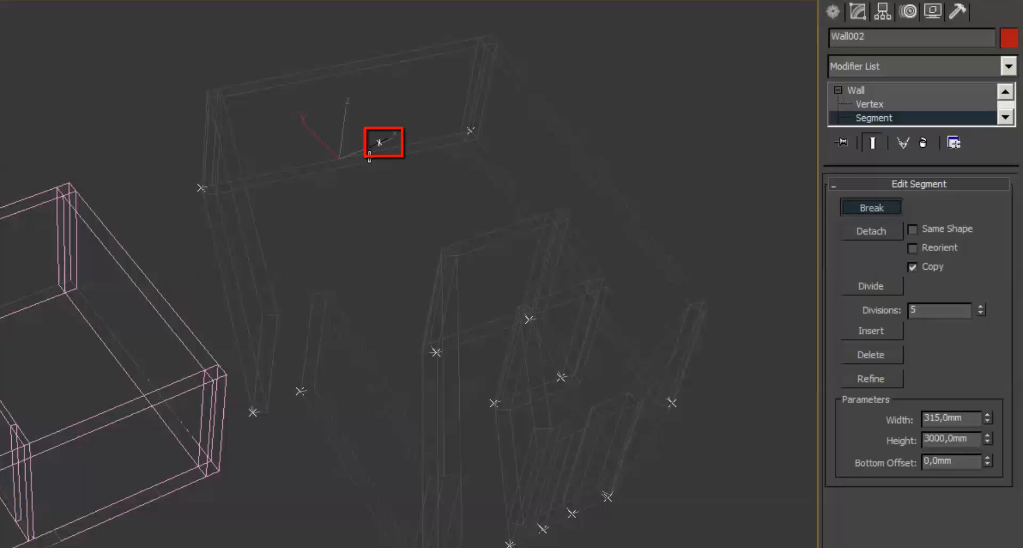
{"action": "left_click", "coordinate": [397, 154]}
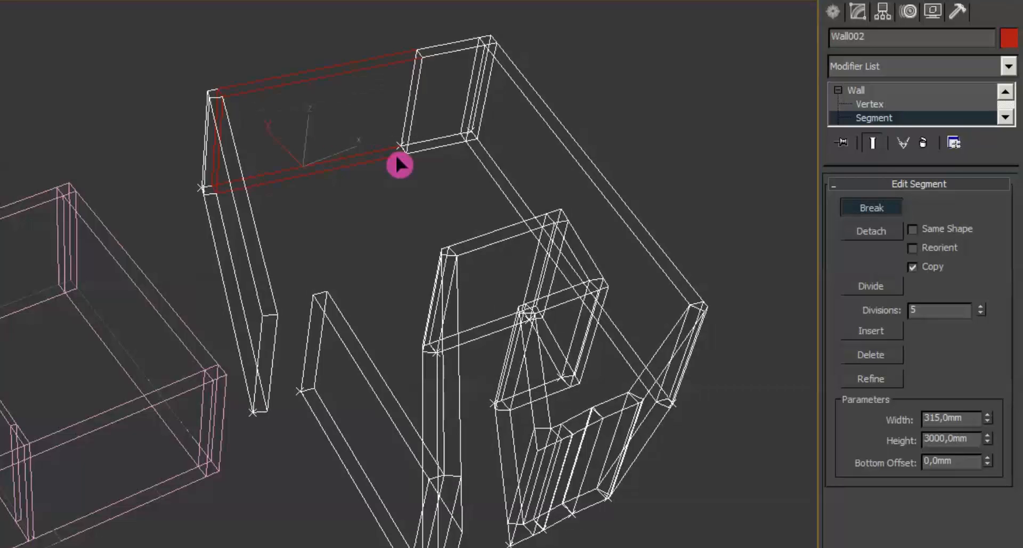
{"action": "left_click", "coordinate": [878, 208]}
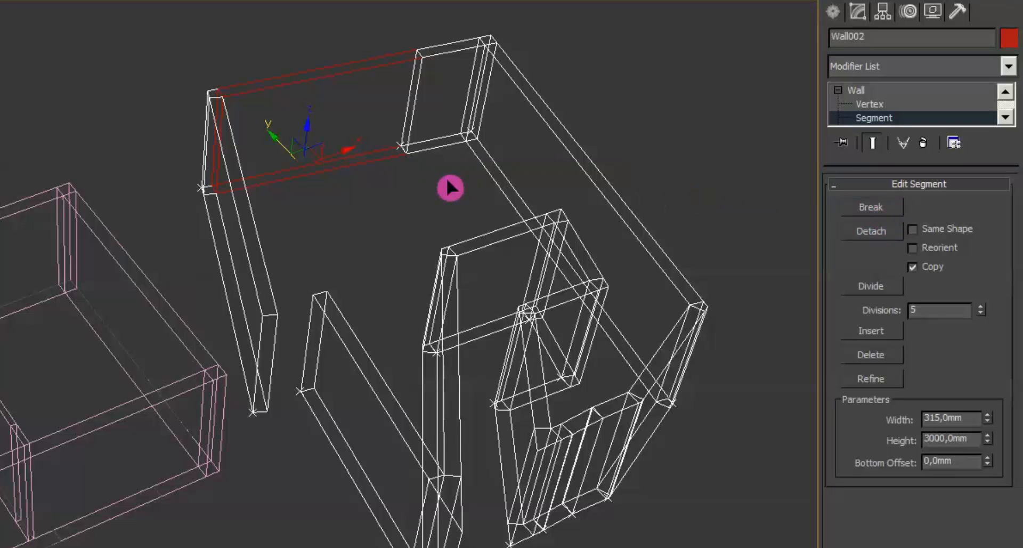
{"action": "left_click_drag", "start_coordinate": [285, 137], "coordinate": [240, 88]}
{"action": "left_click", "coordinate": [283, 144]}
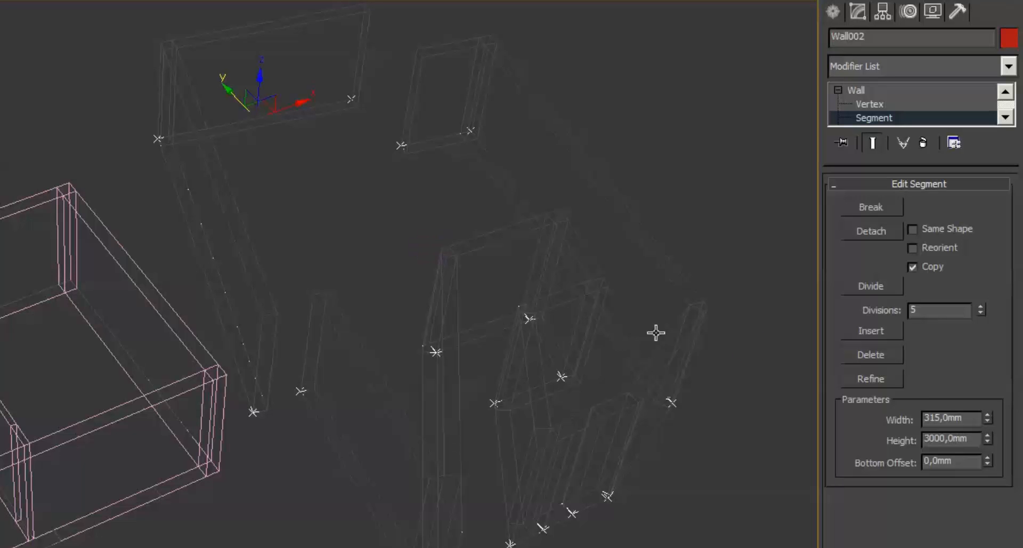
Step: Refine the moved back wall piece by inserting two vertices toward its free end
{"action": "left_click", "coordinate": [874, 379]}
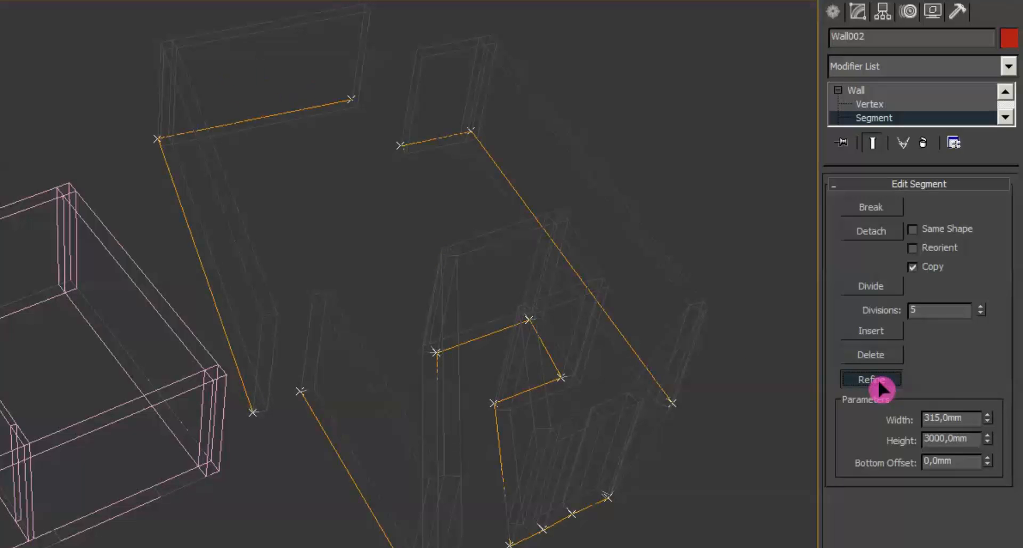
{"action": "left_click", "coordinate": [286, 114]}
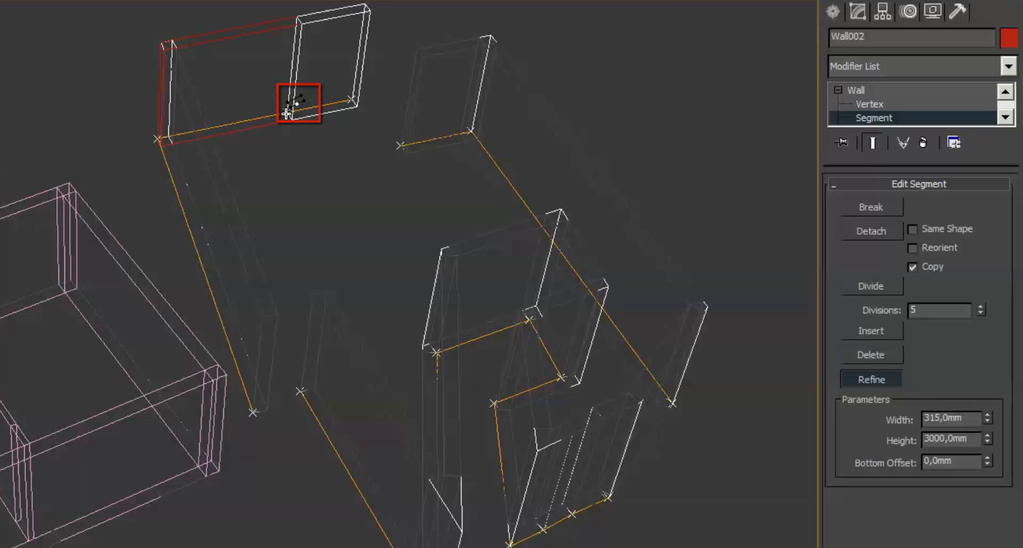
{"action": "left_click", "coordinate": [313, 108]}
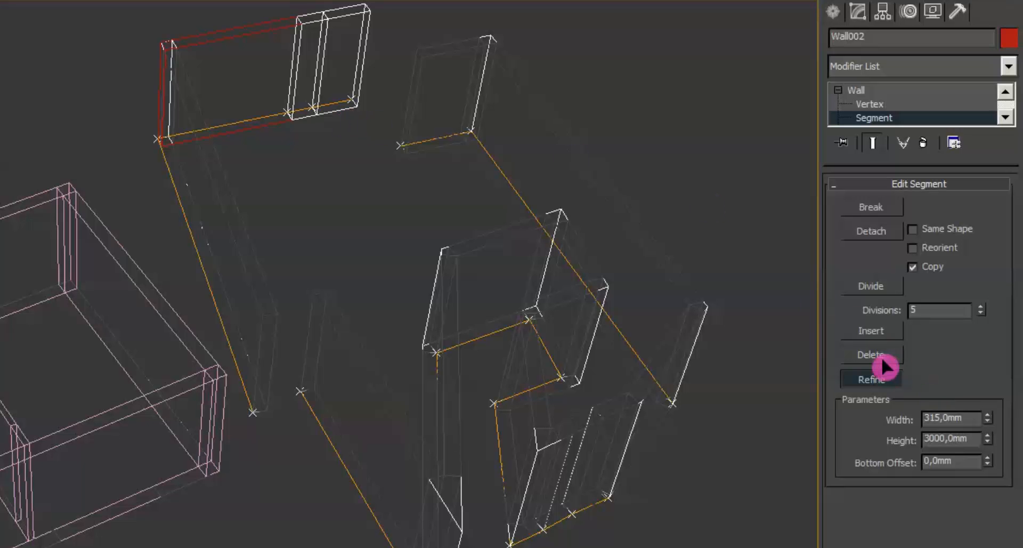
{"action": "right_click", "coordinate": [427, 152]}
Step: Divide the short back wall piece with 1 division and the inner wall segment beside the alcove with 5 divisions
{"action": "left_click", "coordinate": [426, 148]}
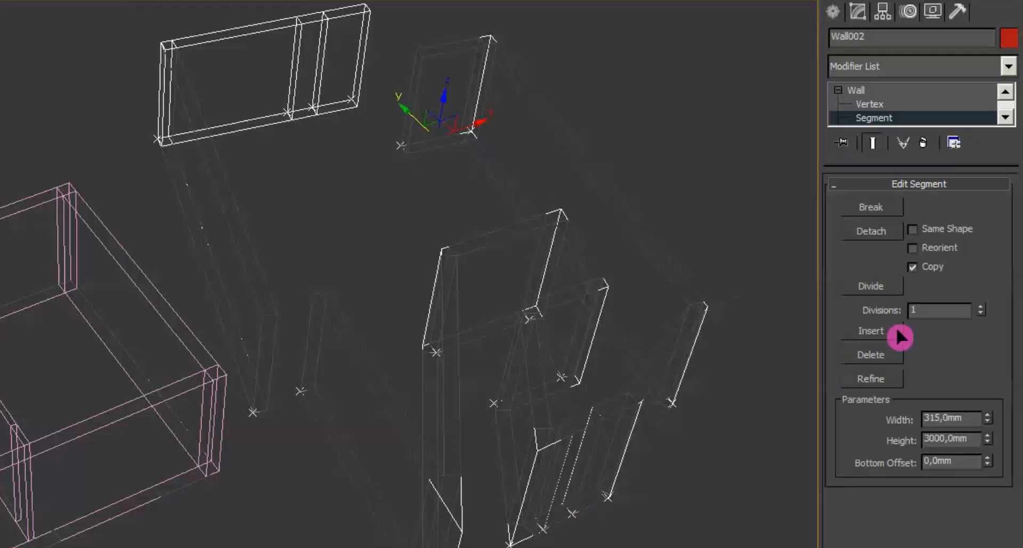
{"action": "left_click", "coordinate": [895, 287]}
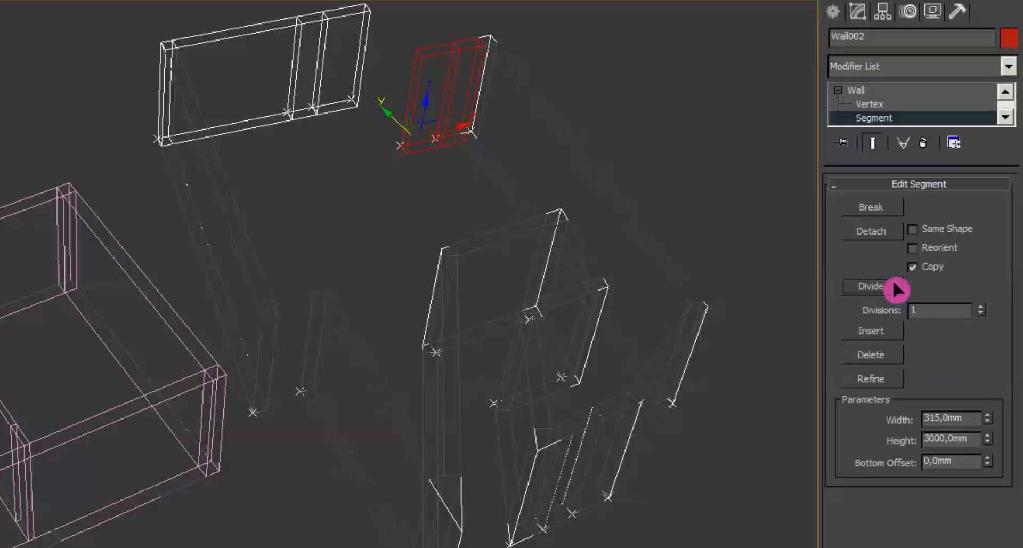
{"action": "left_click", "coordinate": [928, 313]}
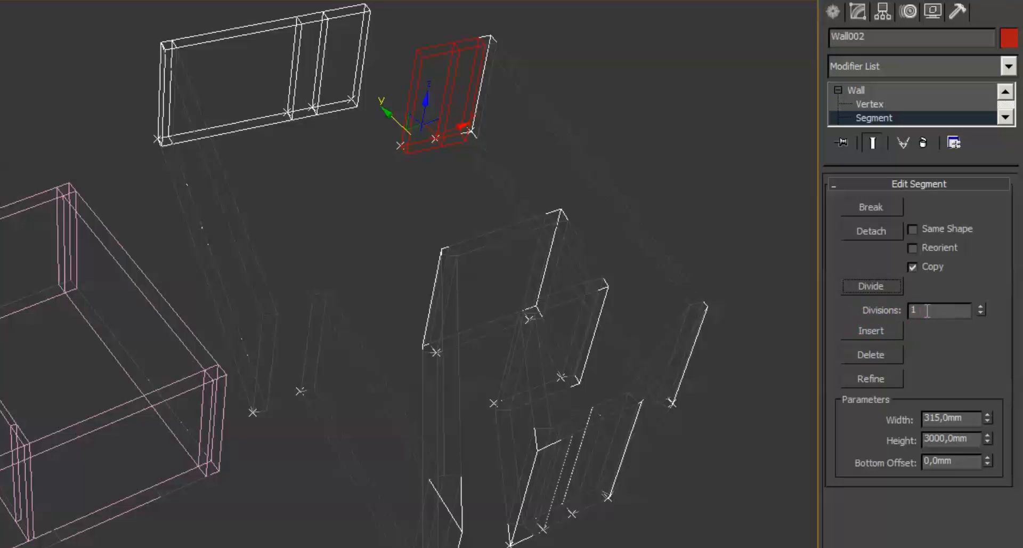
{"action": "type", "text": "5"}
{"action": "left_click", "coordinate": [478, 249]}
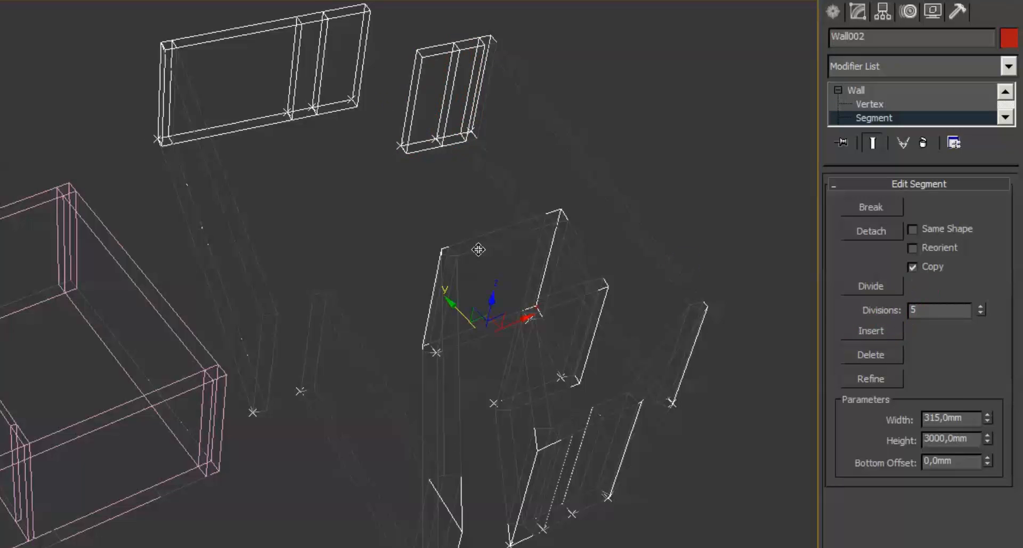
{"action": "left_click", "coordinate": [874, 282]}
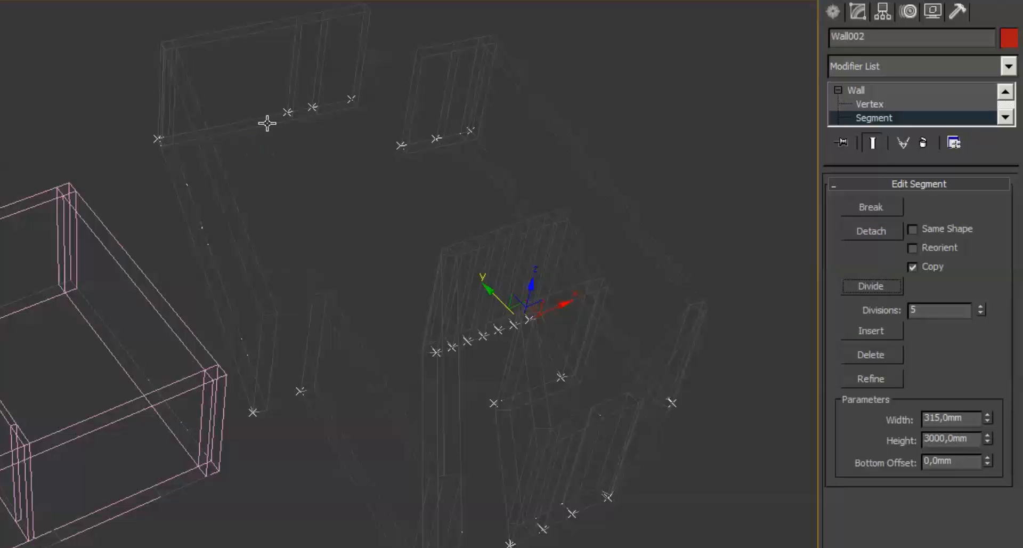
Step: Detach a copy of the long right outer wall segment as Wall003
{"action": "left_click", "coordinate": [519, 185]}
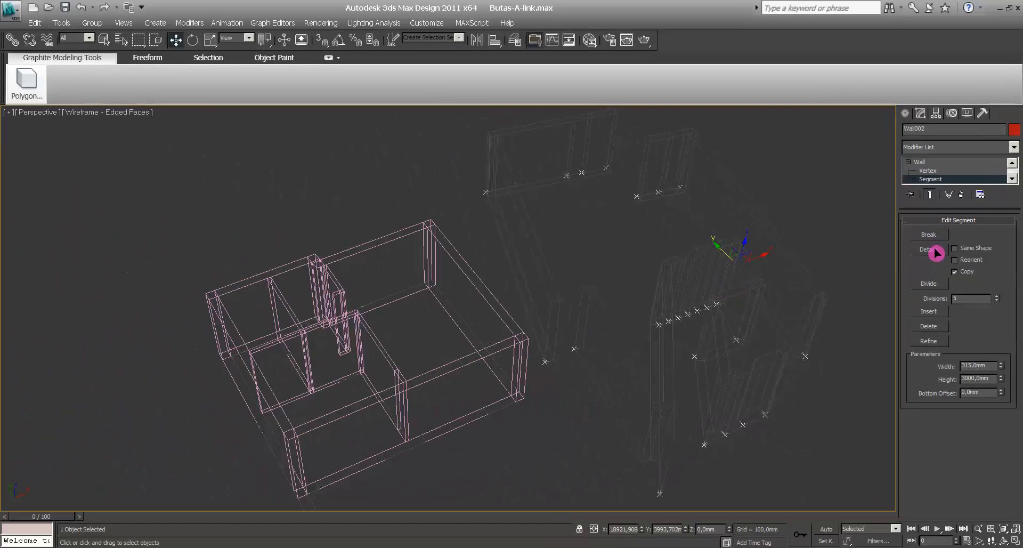
{"action": "left_click", "coordinate": [935, 251]}
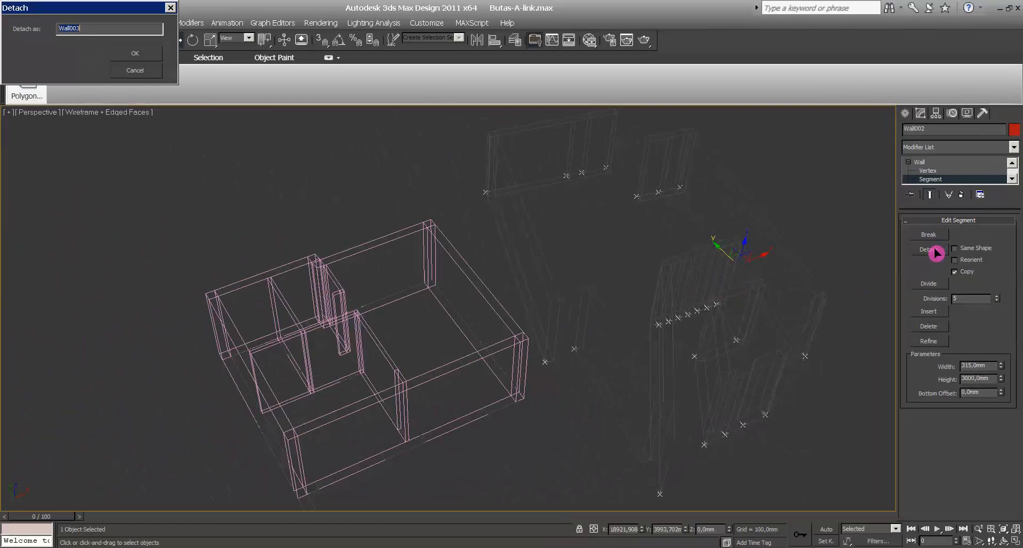
{"action": "left_click_drag", "start_coordinate": [122, 10], "coordinate": [439, 166]}
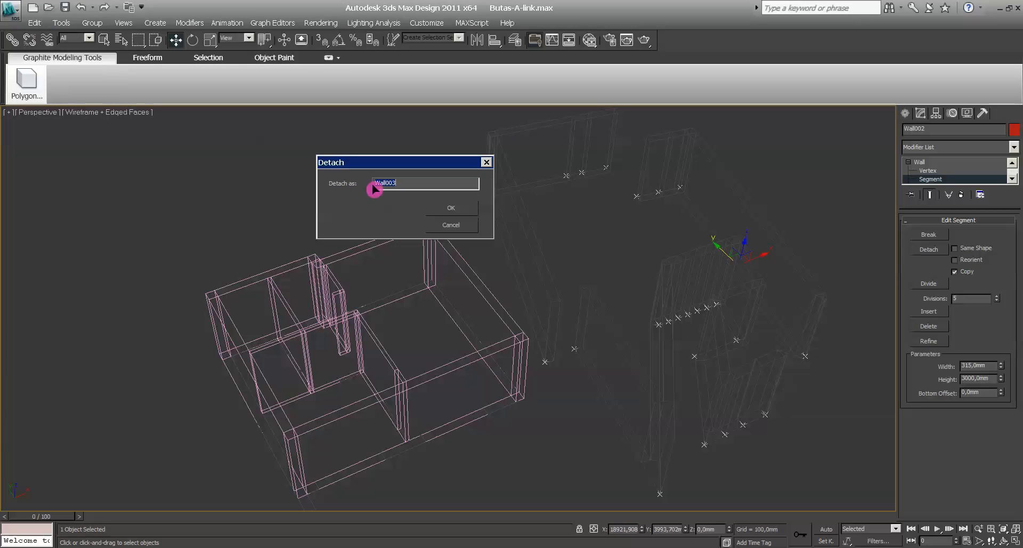
{"action": "left_click", "coordinate": [452, 209]}
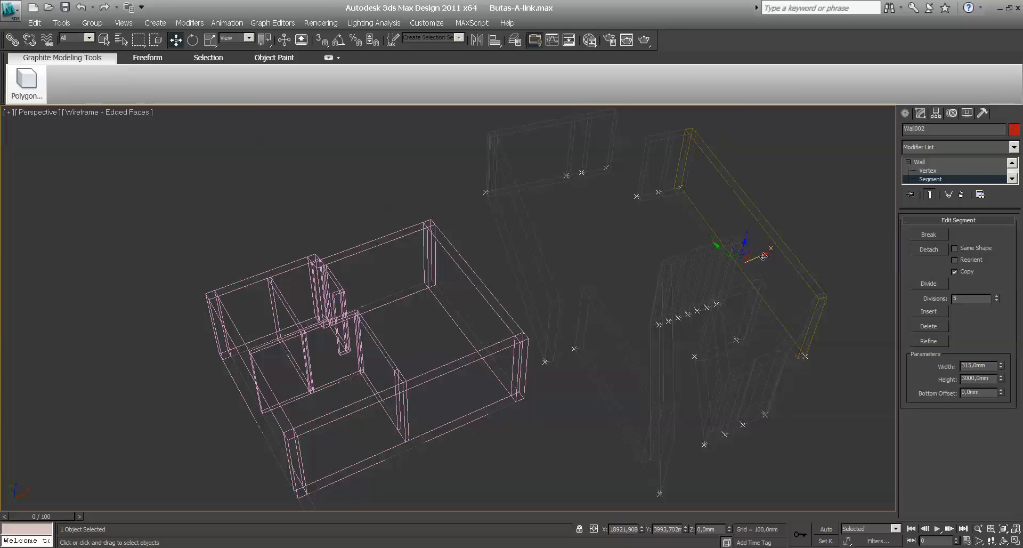
Step: Move the original right outer wall segment outward along X, away from its detached copy
{"action": "left_click_drag", "start_coordinate": [761, 255], "coordinate": [862, 257]}
{"action": "middle_click_drag", "start_coordinate": [859, 299], "coordinate": [784, 311]}
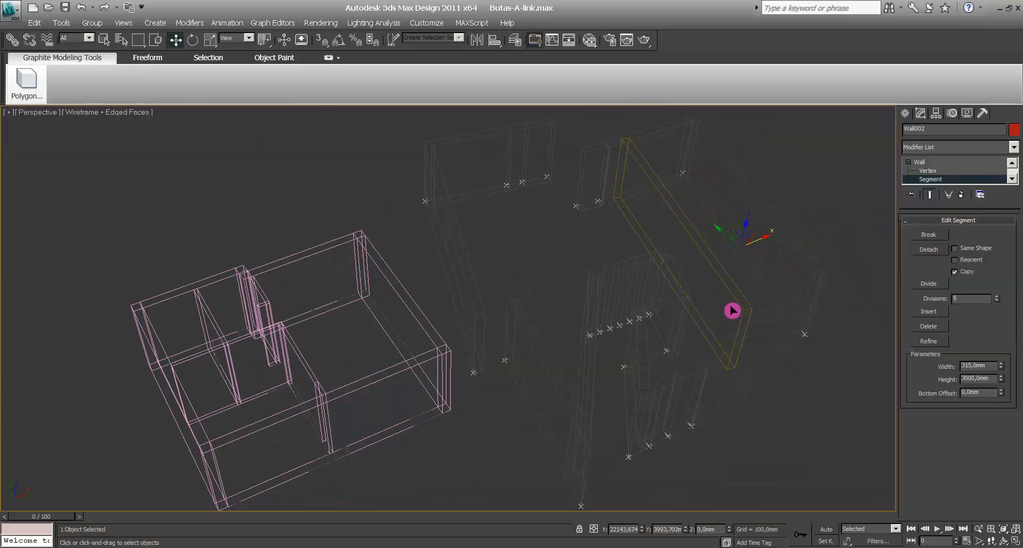
{"action": "left_click", "coordinate": [845, 317]}
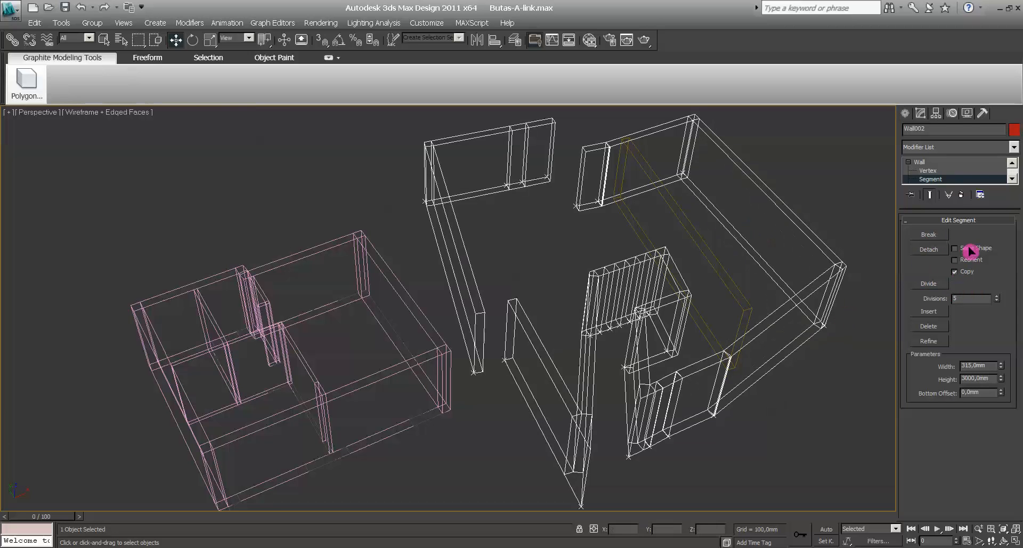
Step: Turn off the Copy option and detach the right outer wall segment as a separate wall object
{"action": "left_click", "coordinate": [955, 271]}
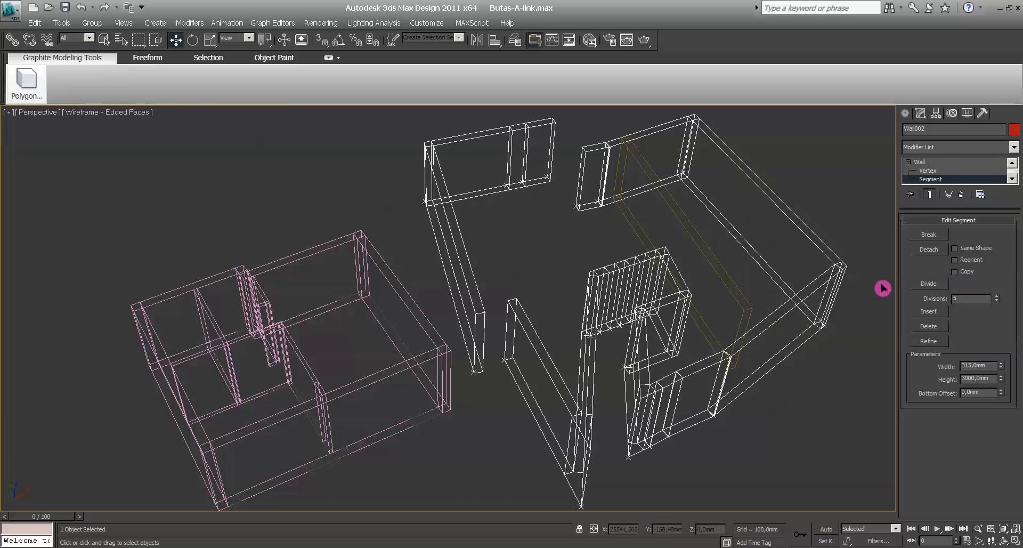
{"action": "left_click", "coordinate": [797, 225]}
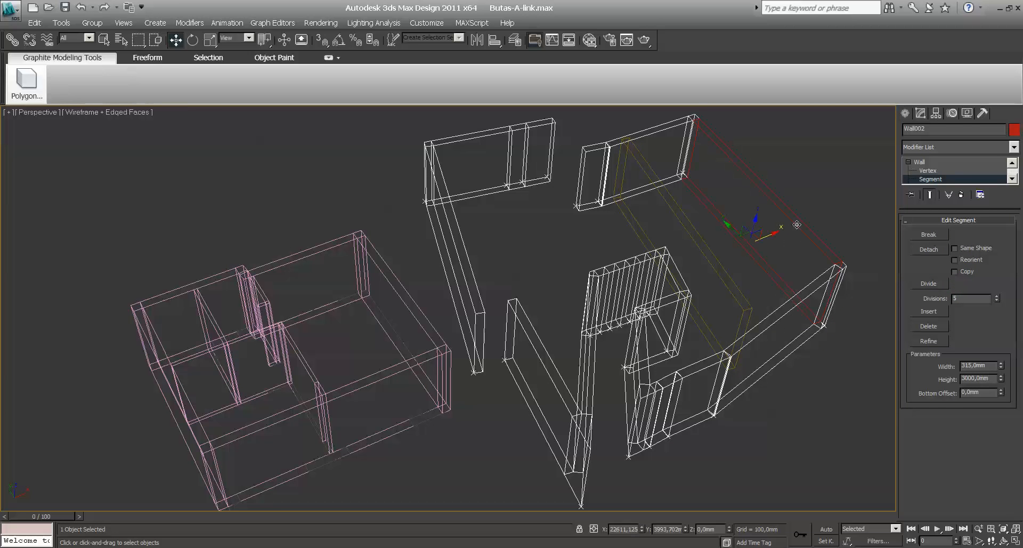
{"action": "left_click", "coordinate": [928, 251]}
{"action": "left_click", "coordinate": [141, 56]}
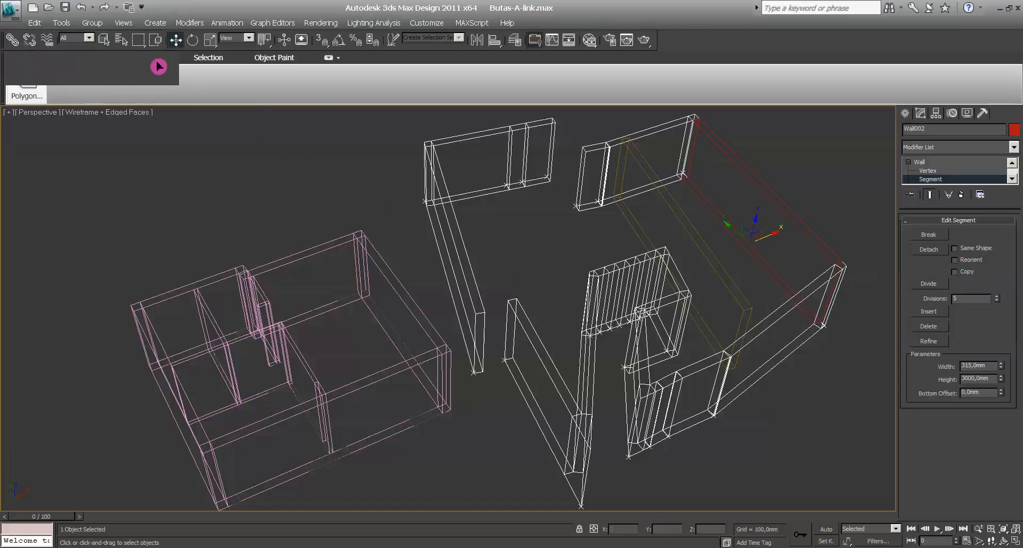
Step: Move the front wall segment adjoining the detached right wall outward along Y
{"action": "left_click", "coordinate": [797, 303]}
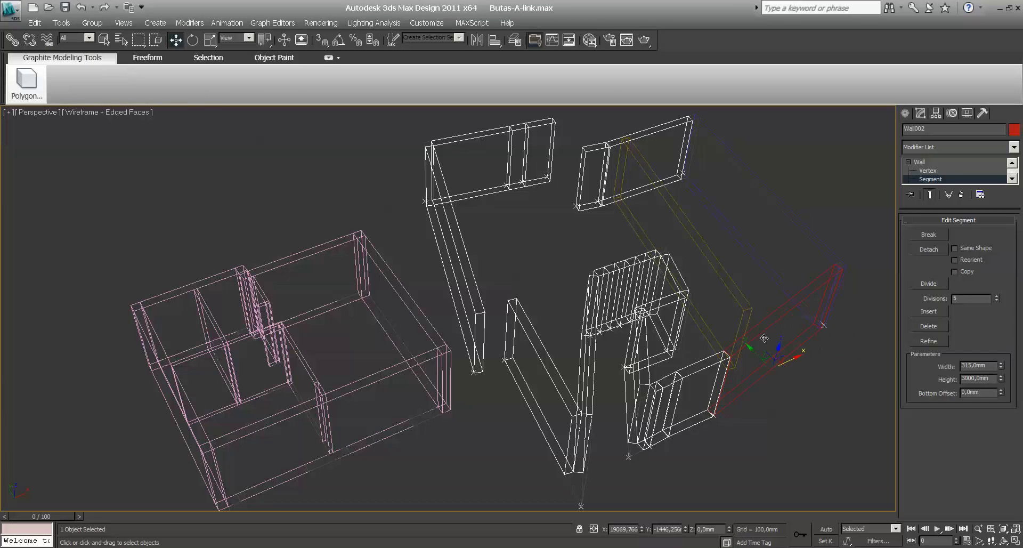
{"action": "left_click_drag", "start_coordinate": [746, 350], "coordinate": [765, 375]}
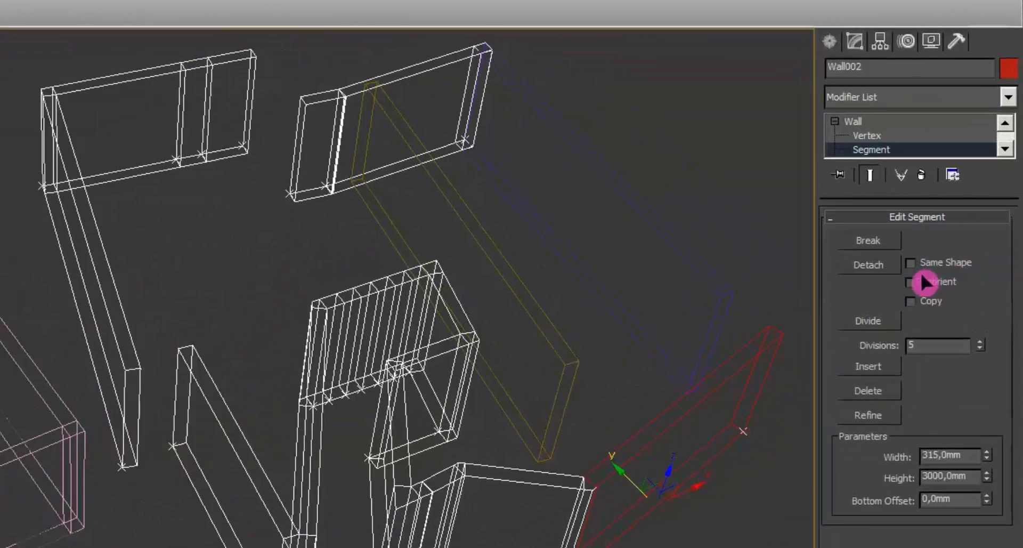
Step: Detach the short front connecting segment with Same Shape enabled and move it outward along Y
{"action": "left_click", "coordinate": [903, 264]}
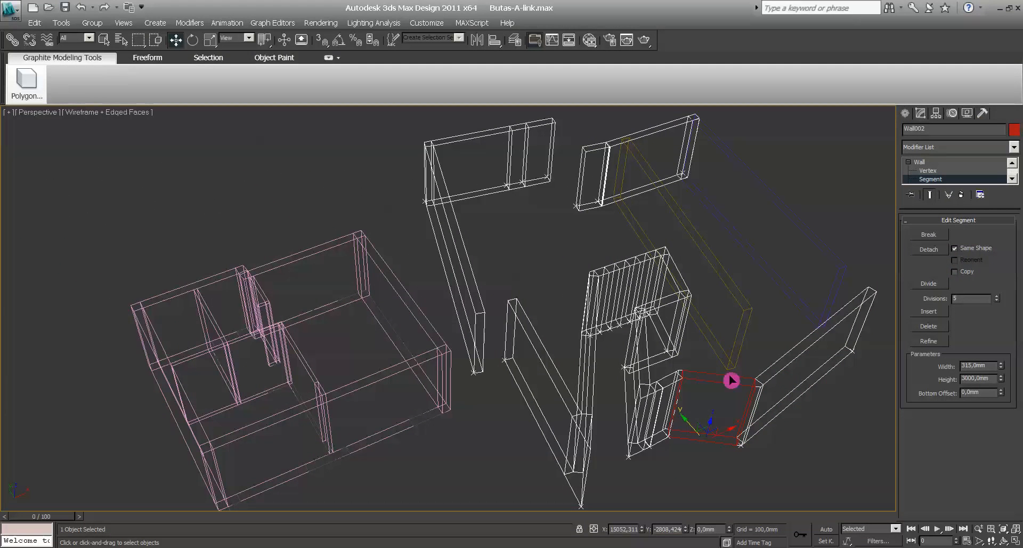
{"action": "left_click", "coordinate": [929, 249]}
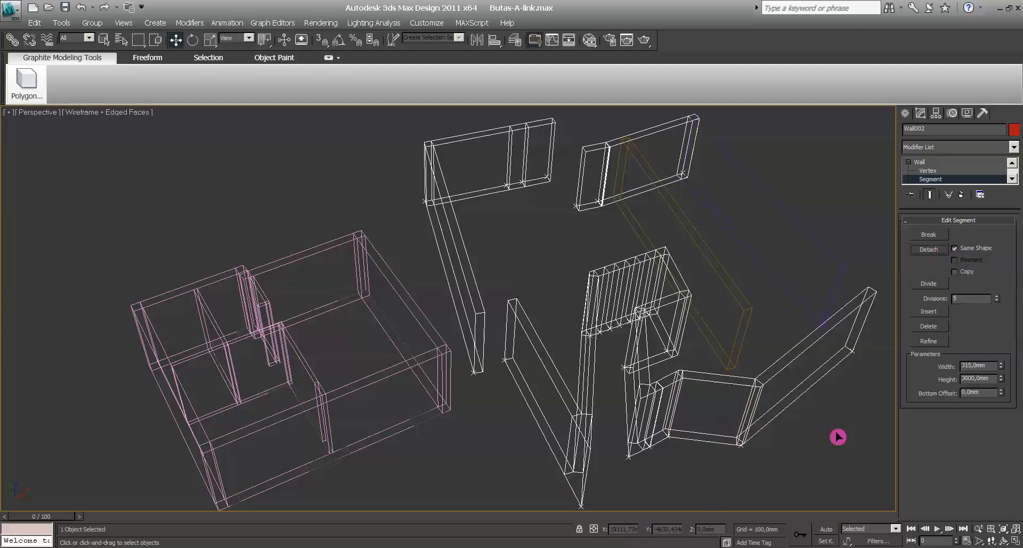
{"action": "left_click", "coordinate": [712, 443]}
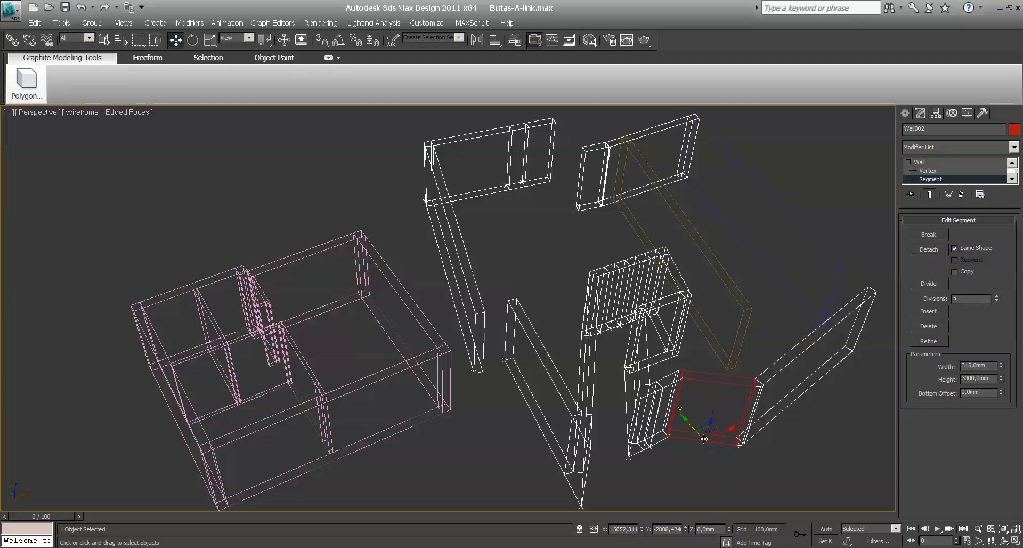
{"action": "left_click_drag", "start_coordinate": [696, 438], "coordinate": [711, 468]}
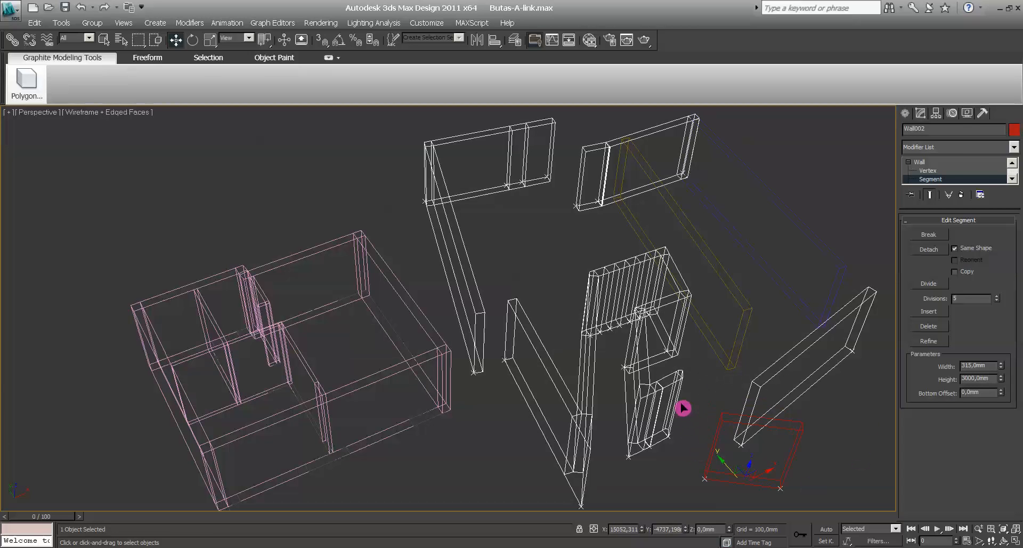
Step: Set the width of the short detached front wall segment to 500 mm
{"action": "left_click", "coordinate": [767, 380]}
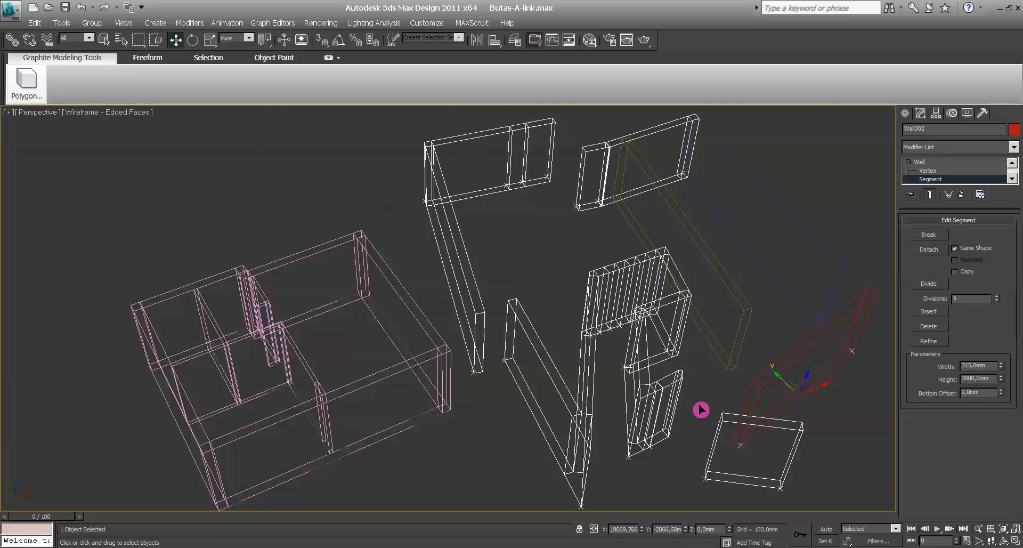
{"action": "left_click", "coordinate": [672, 383]}
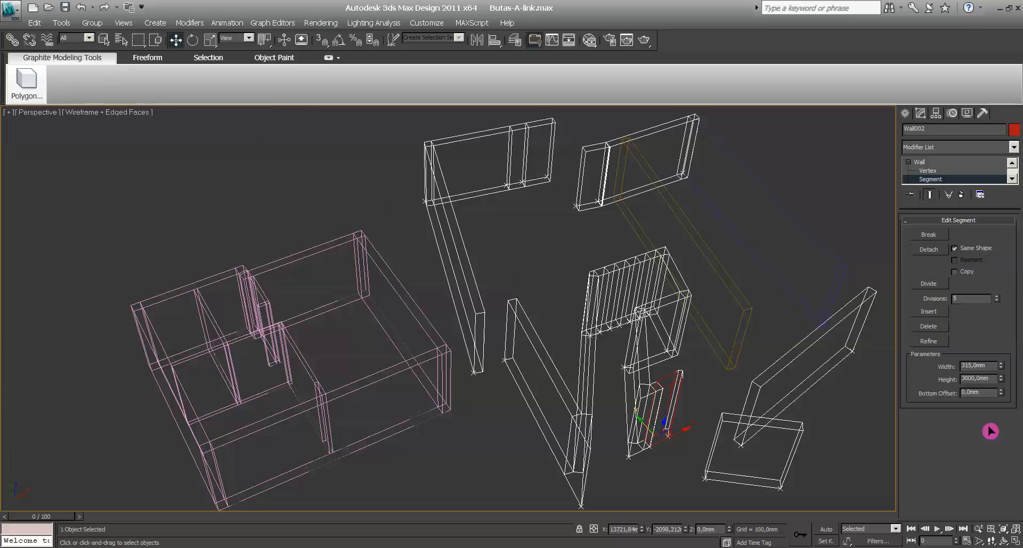
{"action": "left_click", "coordinate": [785, 427]}
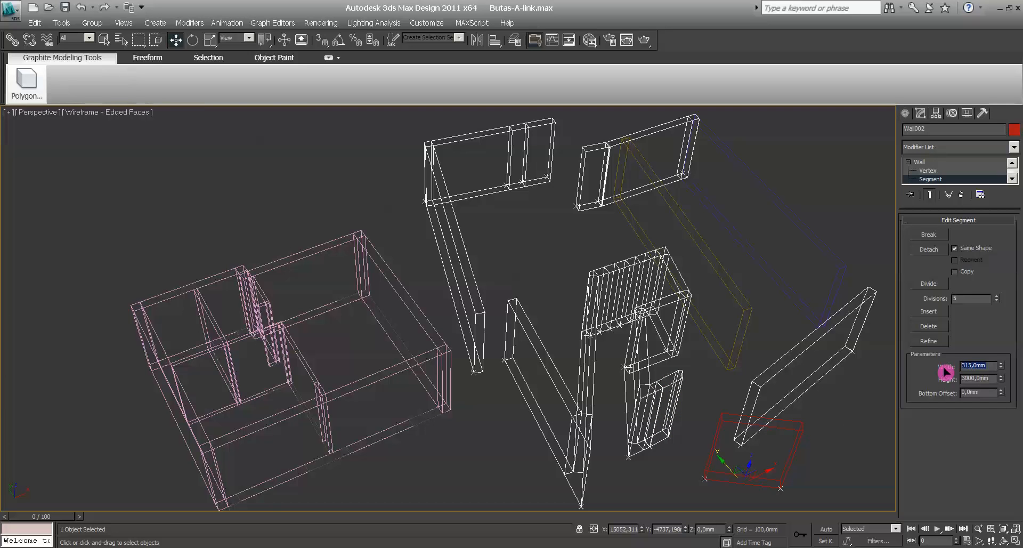
{"action": "type", "text": "500"}
Step: Set the bottom offset of the short detached front wall segment to 600 mm
{"action": "left_click", "coordinate": [672, 384]}
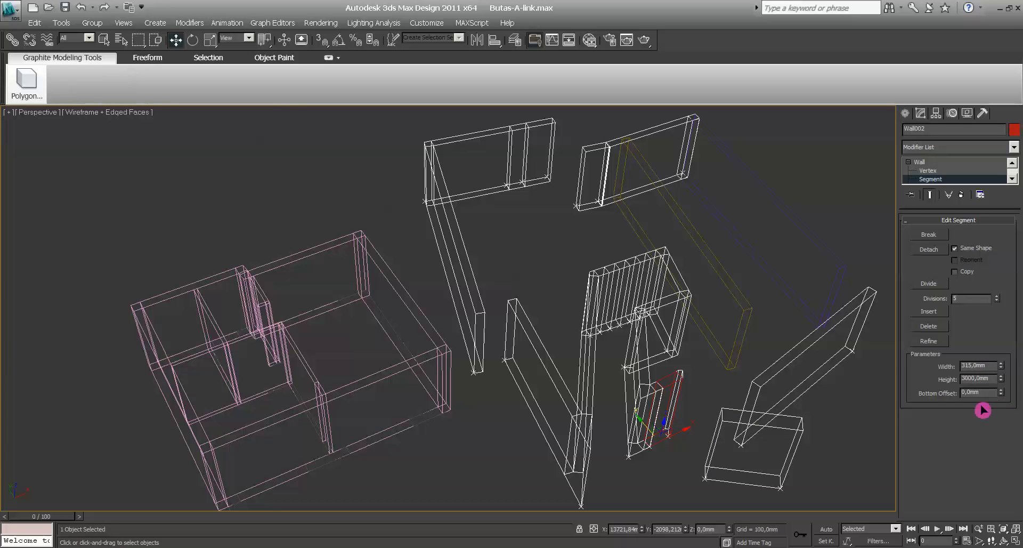
{"action": "left_click", "coordinate": [780, 430]}
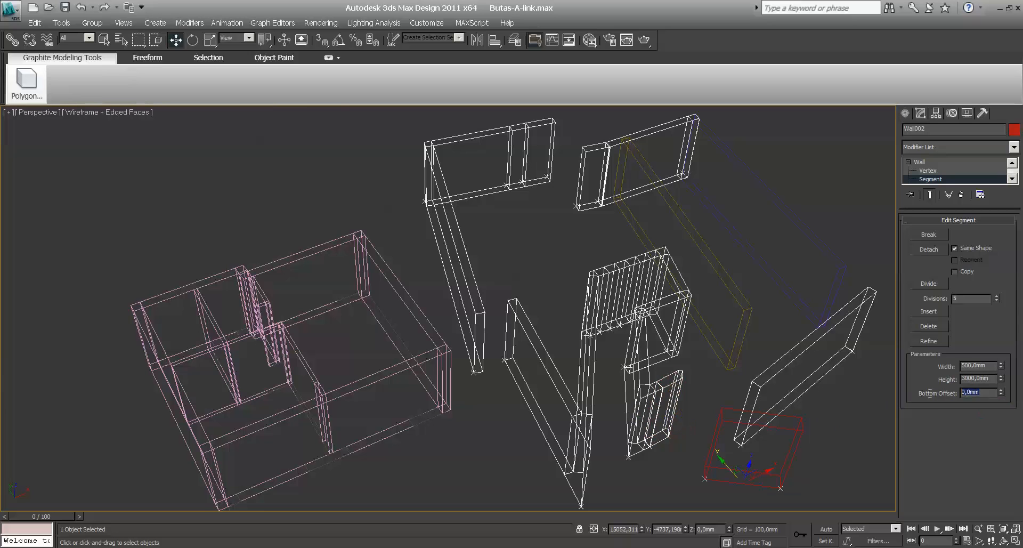
{"action": "type", "text": "600"}
{"action": "left_click", "coordinate": [993, 365]}
{"action": "left_click", "coordinate": [964, 399]}
Step: Select the profile of the long wall behind the raised segment and create a gable 500 mm high on it
{"action": "left_click", "coordinate": [1012, 179]}
{"action": "left_click", "coordinate": [935, 178]}
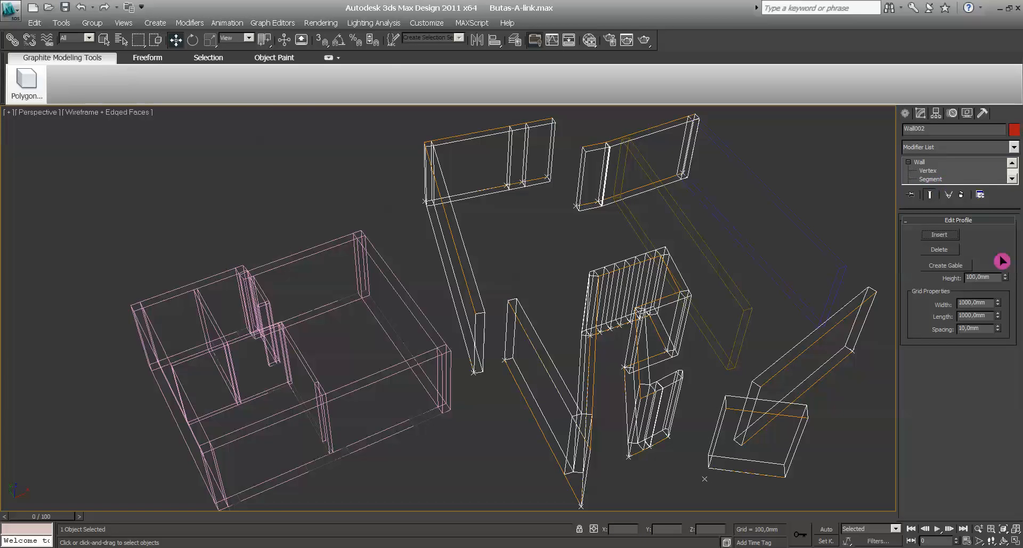
{"action": "left_click", "coordinate": [824, 353]}
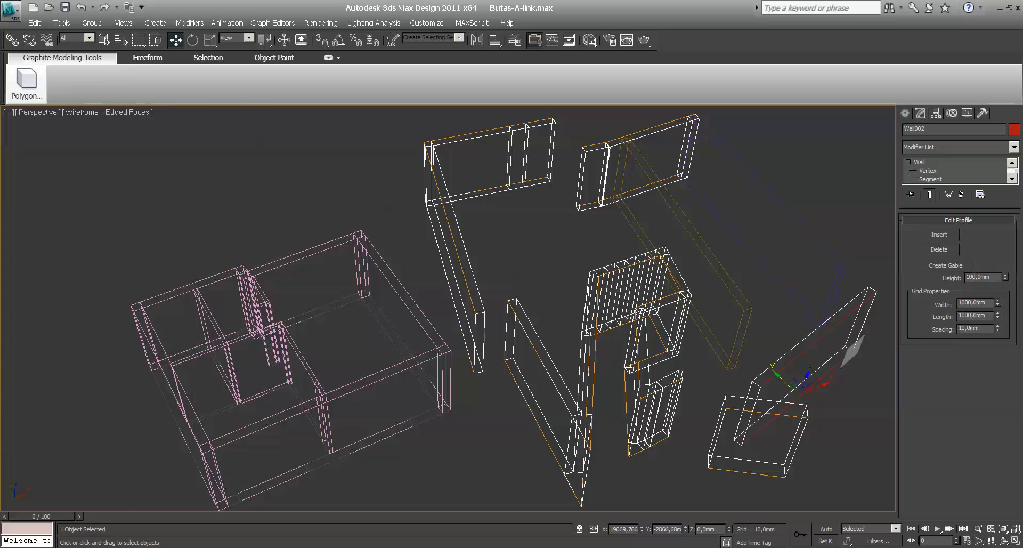
{"action": "left_click_drag", "start_coordinate": [968, 276], "coordinate": [965, 280]}
{"action": "type", "text": "5"}
{"action": "left_click", "coordinate": [947, 268]}
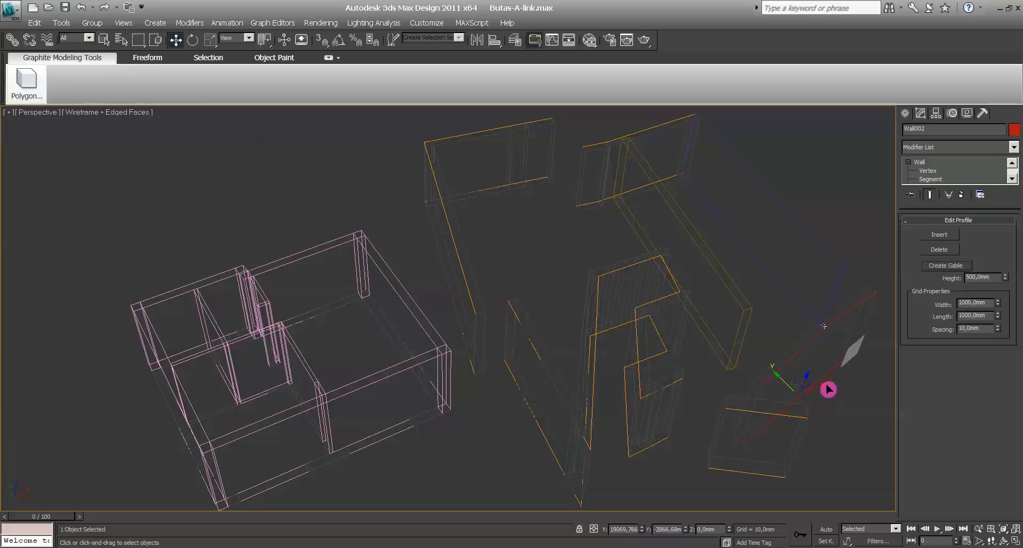
Step: Move the gable's peak vertex sideways along X and adjust its height to about 3593 mm
{"action": "scroll", "coordinate": [760, 351], "scroll_direction": "up", "scroll_amount": 8}
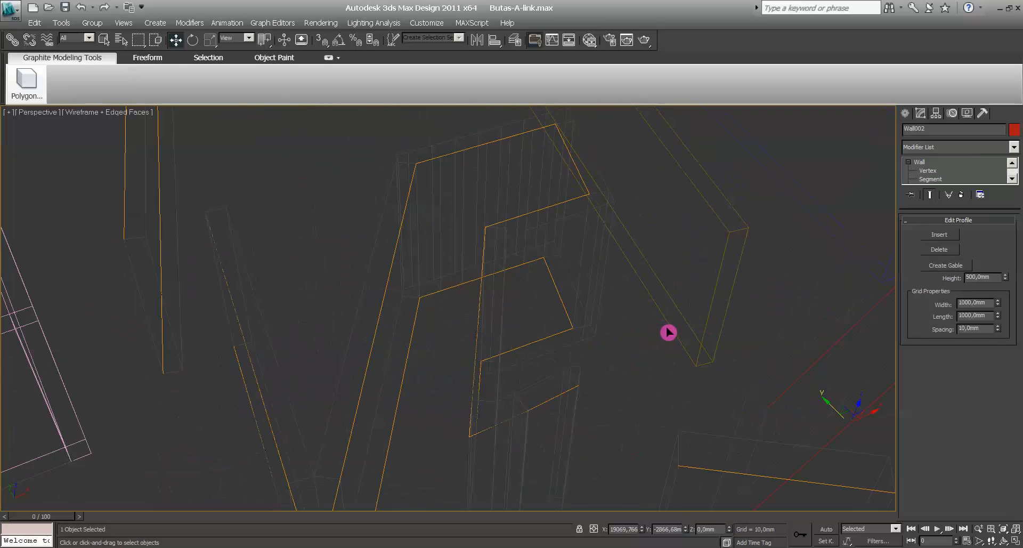
{"action": "scroll", "coordinate": [659, 342], "scroll_direction": "down", "scroll_amount": 3}
{"action": "middle_click_drag", "start_coordinate": [658, 338], "coordinate": [589, 295]}
{"action": "middle_click_drag", "start_coordinate": [774, 337], "coordinate": [758, 289], "text": "alt"}
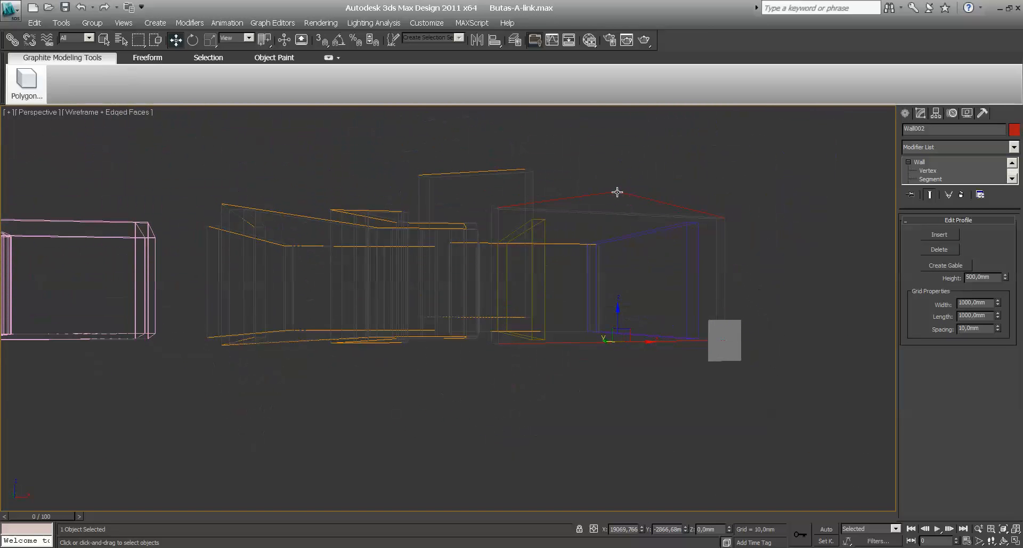
{"action": "left_click", "coordinate": [617, 192]}
{"action": "left_click", "coordinate": [1011, 179]}
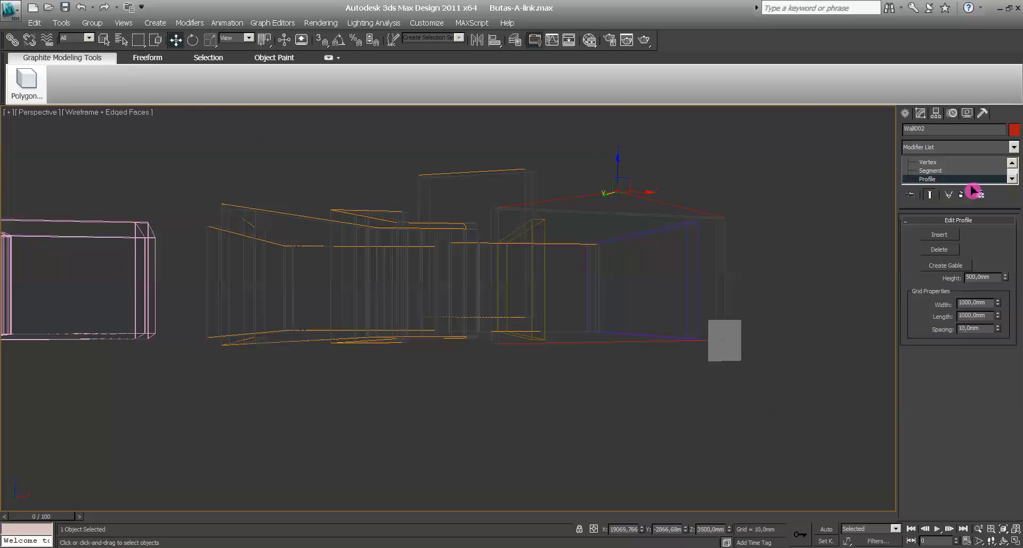
{"action": "left_click_drag", "start_coordinate": [617, 159], "coordinate": [616, 146]}
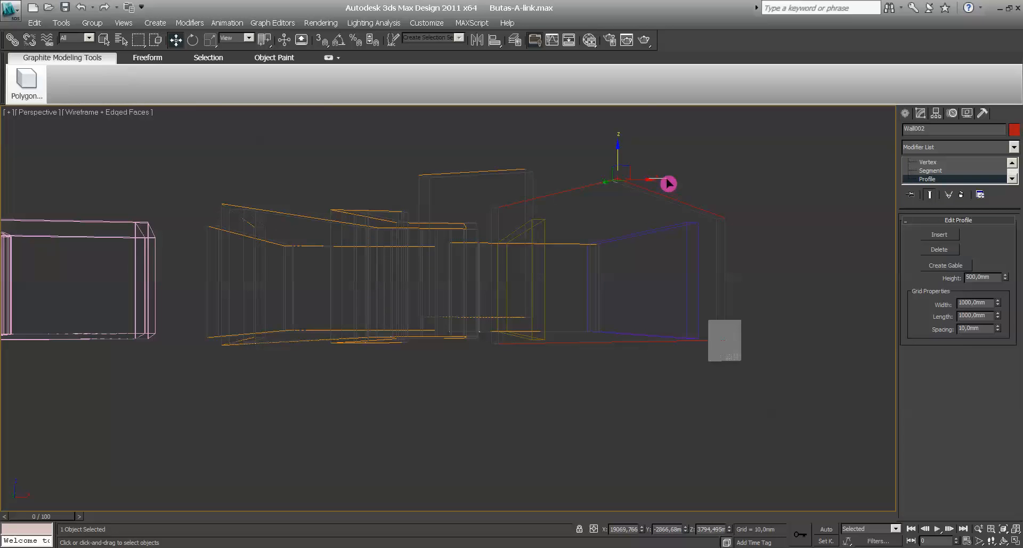
{"action": "left_click_drag", "start_coordinate": [645, 179], "coordinate": [679, 187]}
{"action": "left_click_drag", "start_coordinate": [651, 151], "coordinate": [651, 186]}
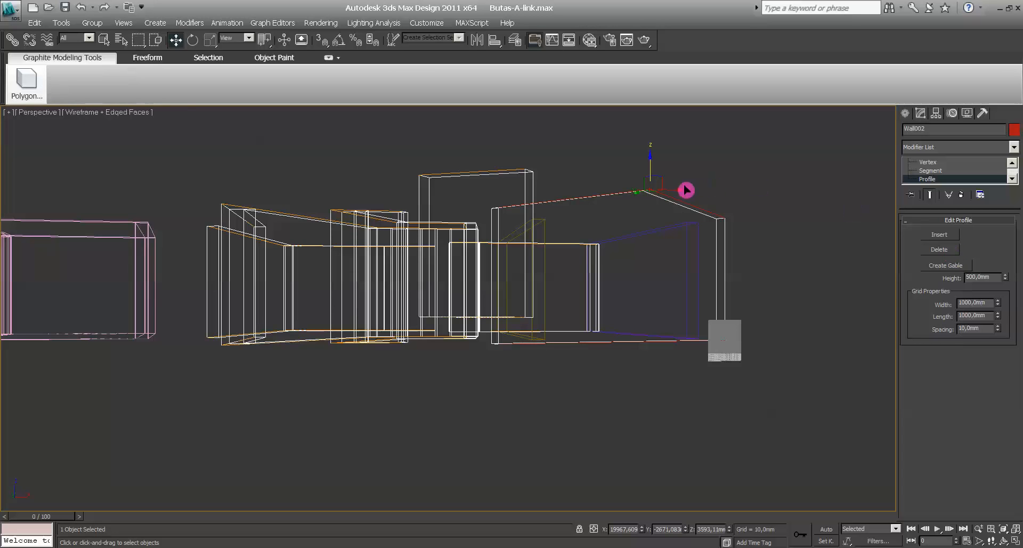
{"action": "left_click", "coordinate": [644, 202]}
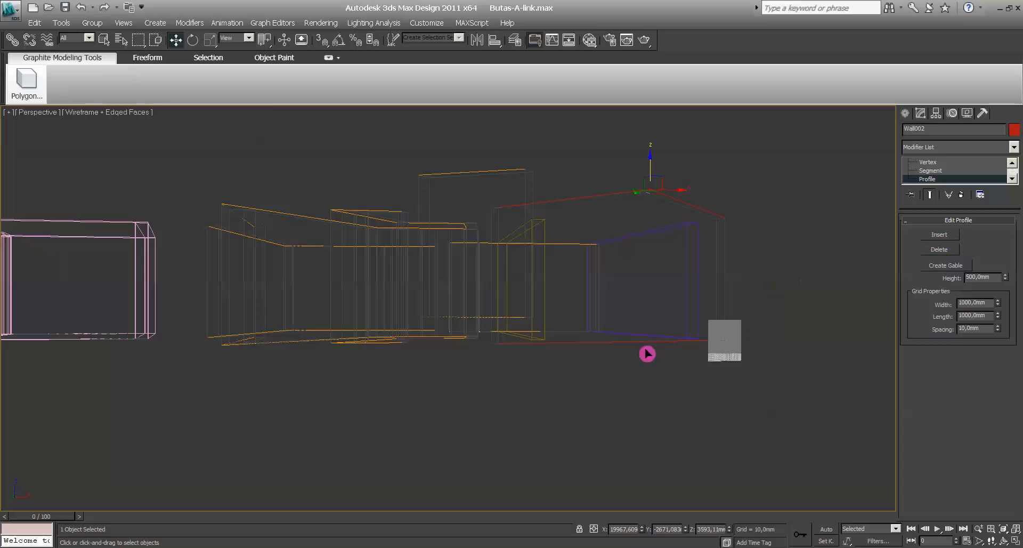
Step: Insert a vertex in the lower edge of the gable wall's profile and move it up and down along Z
{"action": "left_click", "coordinate": [951, 238]}
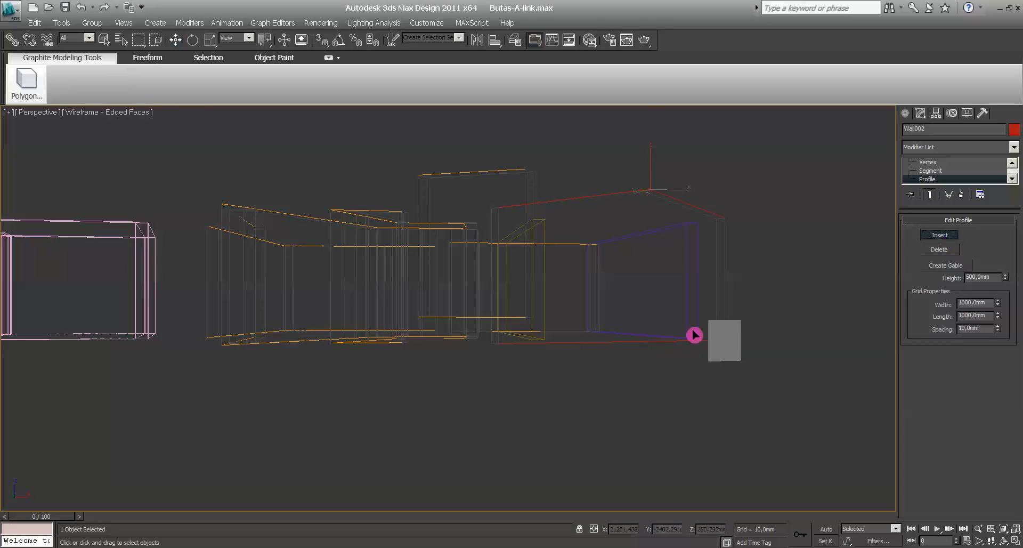
{"action": "left_click", "coordinate": [635, 343]}
{"action": "left_click", "coordinate": [937, 235]}
{"action": "left_click", "coordinate": [638, 379]}
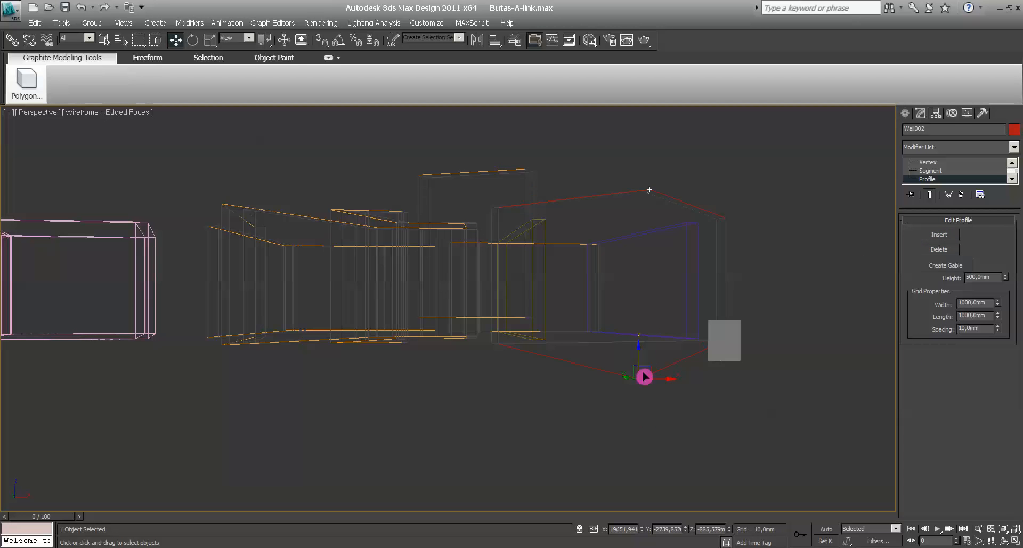
{"action": "left_click_drag", "start_coordinate": [639, 347], "coordinate": [635, 292]}
{"action": "left_click_drag", "start_coordinate": [638, 311], "coordinate": [645, 373]}
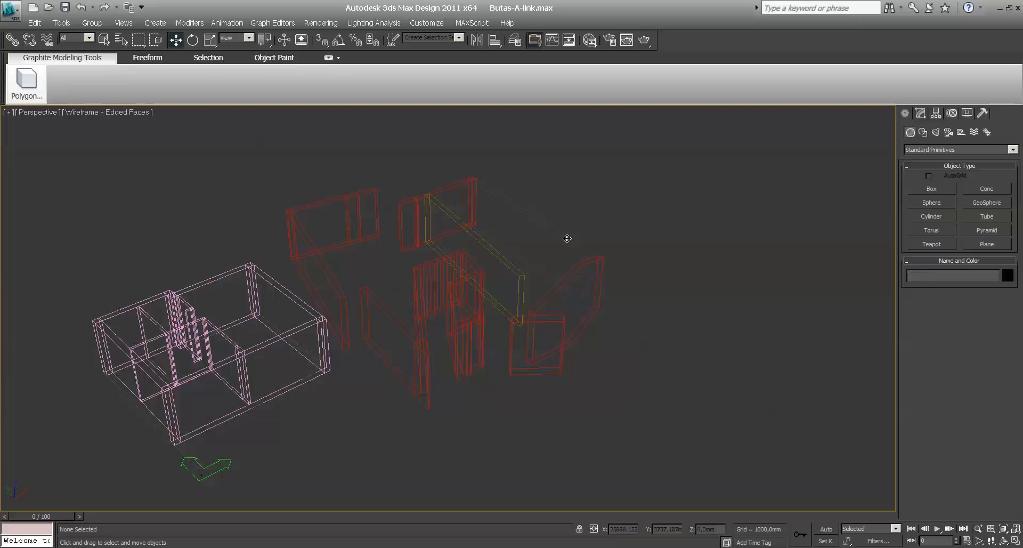
Step: Delete the two edited wall objects beside the house plan
{"action": "left_click_drag", "start_coordinate": [627, 328], "coordinate": [405, 179]}
{"action": "key", "text": "Delete"}
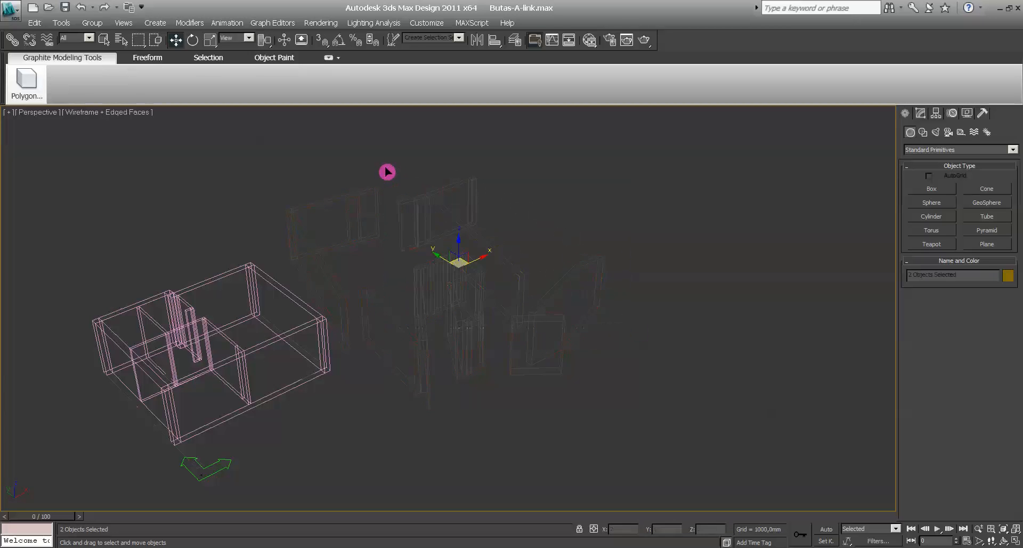
Step: Select the remaining house wall object and enter its vertex level at the rear wall jog
{"action": "middle_click_drag", "start_coordinate": [391, 297], "coordinate": [605, 259]}
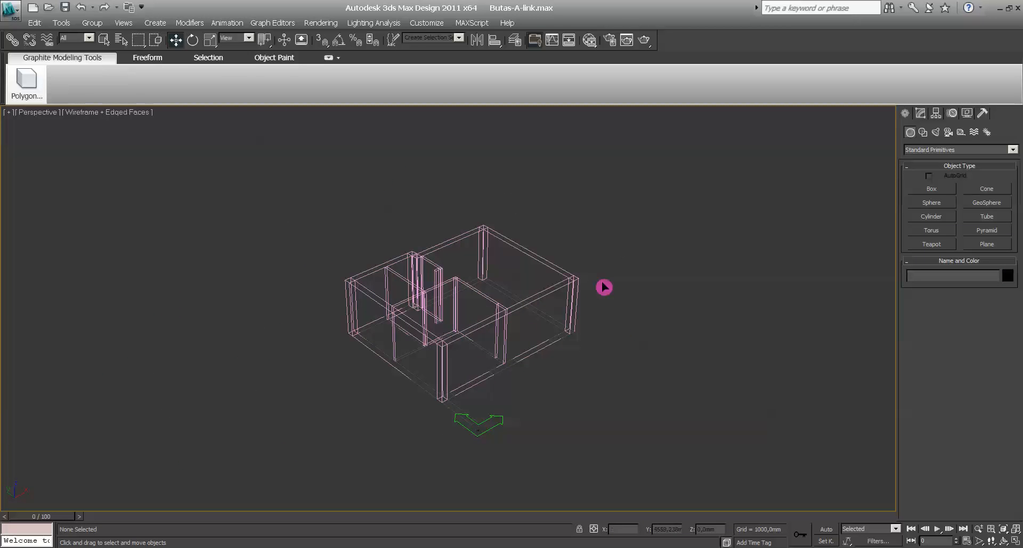
{"action": "middle_click_drag", "start_coordinate": [542, 345], "coordinate": [511, 378], "text": "alt"}
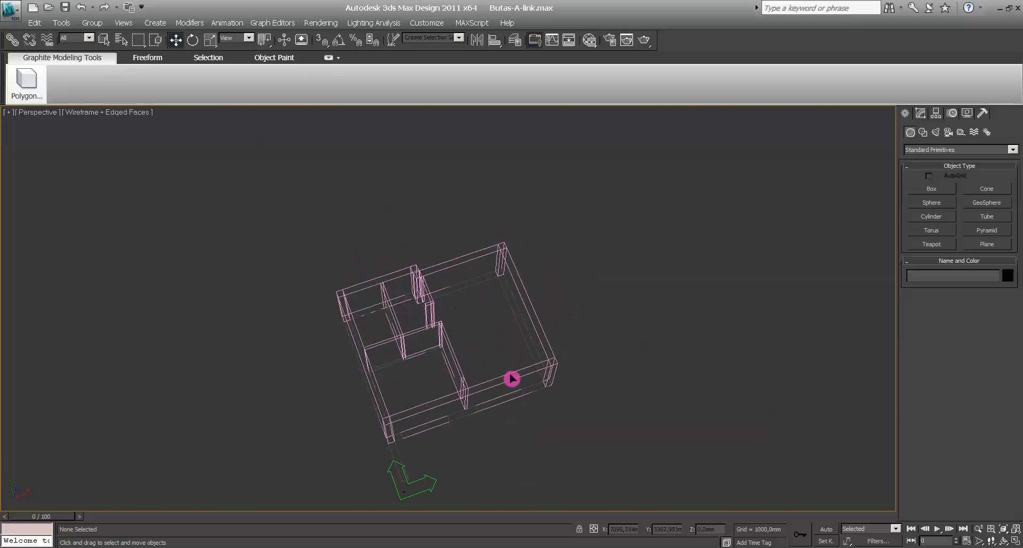
{"action": "scroll", "coordinate": [383, 318], "scroll_direction": "up", "scroll_amount": 7}
{"action": "middle_click_drag", "start_coordinate": [358, 277], "coordinate": [571, 322]}
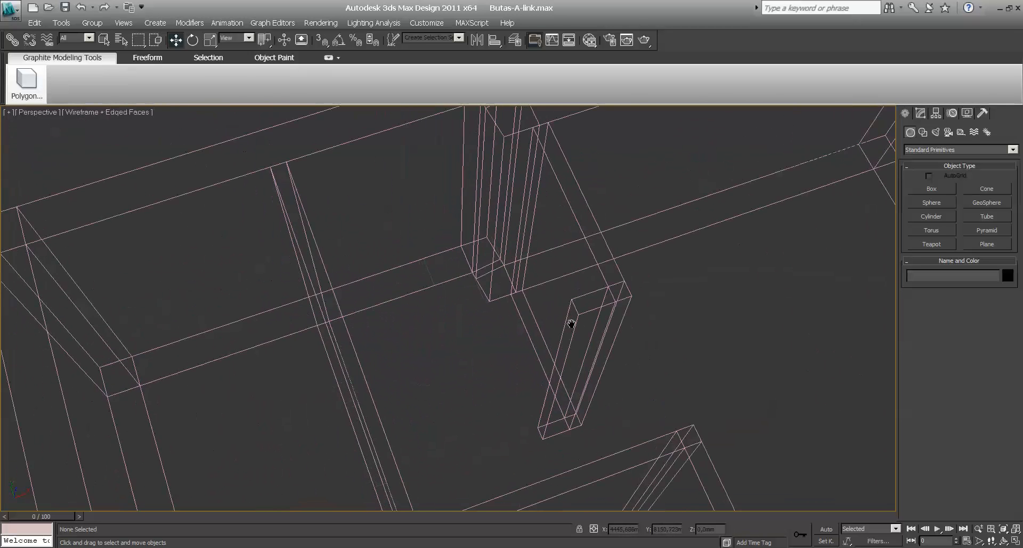
{"action": "scroll", "coordinate": [493, 279], "scroll_direction": "up", "scroll_amount": 3}
{"action": "middle_click_drag", "start_coordinate": [563, 259], "coordinate": [526, 429]}
{"action": "middle_click_drag", "start_coordinate": [532, 368], "coordinate": [513, 383]}
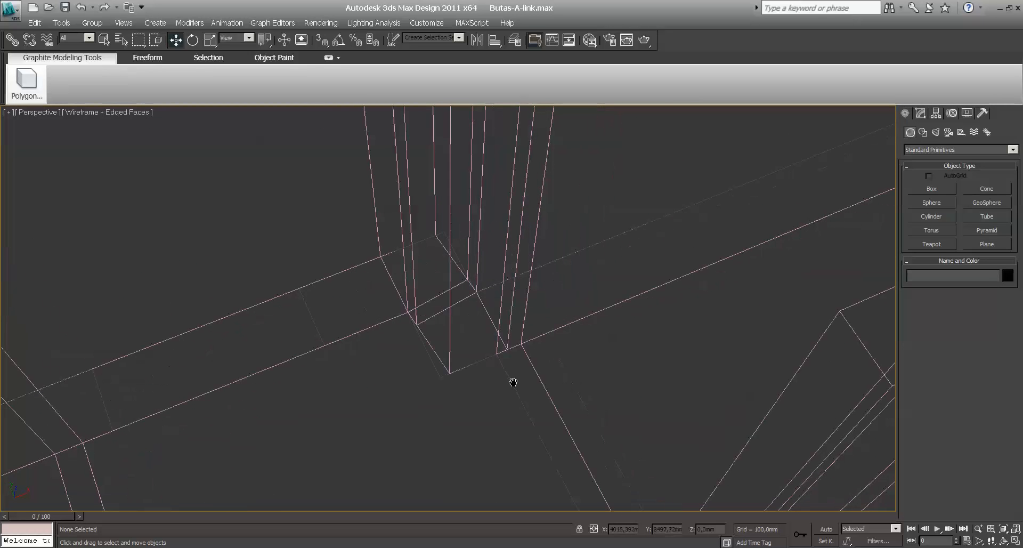
{"action": "left_click", "coordinate": [920, 113]}
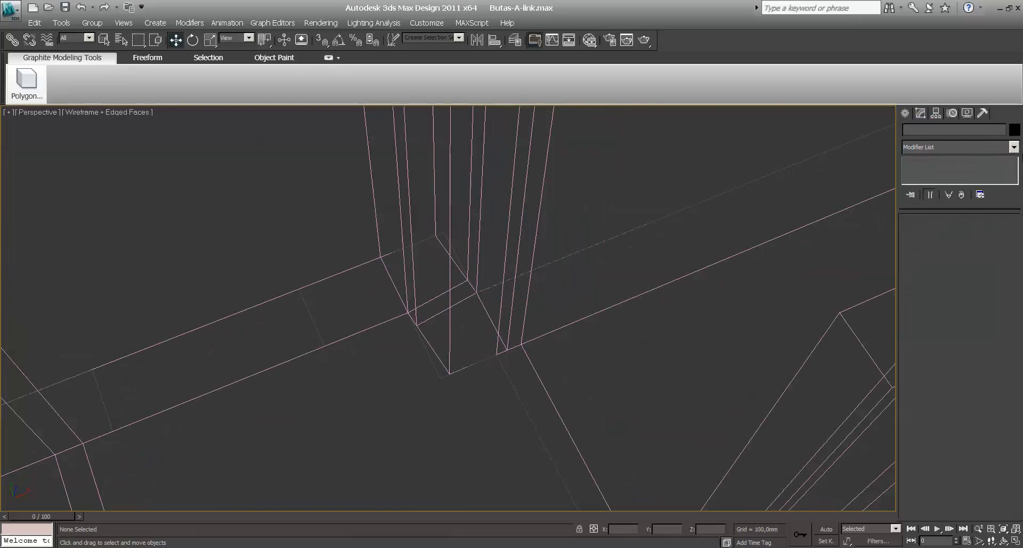
{"action": "left_click", "coordinate": [538, 217]}
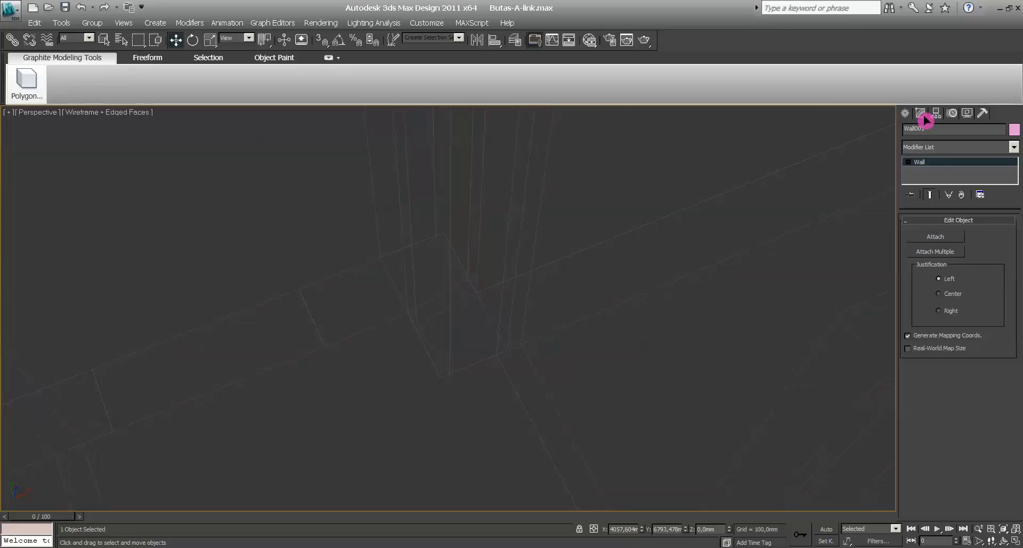
{"action": "left_click", "coordinate": [908, 162]}
{"action": "left_click", "coordinate": [937, 170]}
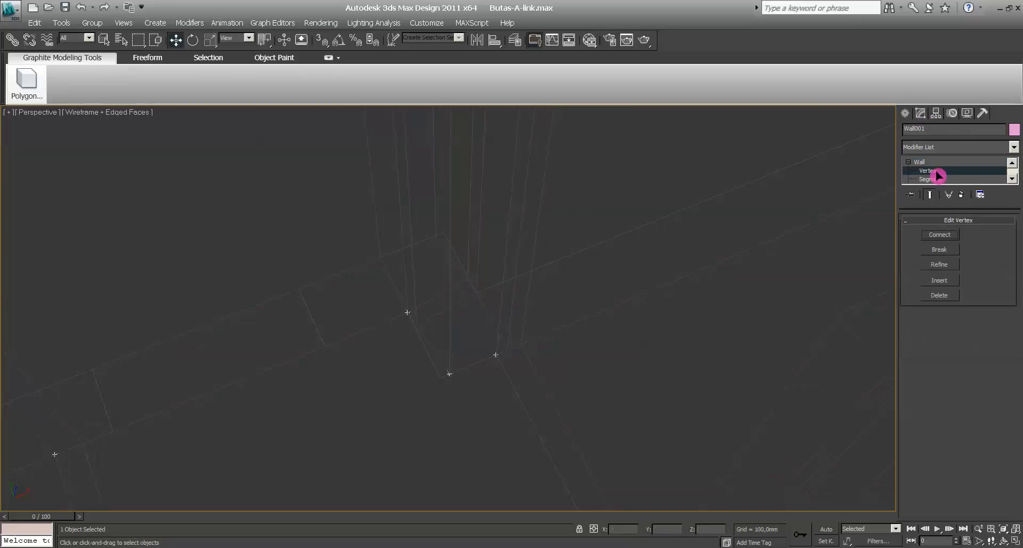
Step: With 3D snap on, move the rear jog's corner vertex onto the plan's corner point, turn snap off and deselect the wall
{"action": "left_click", "coordinate": [449, 372]}
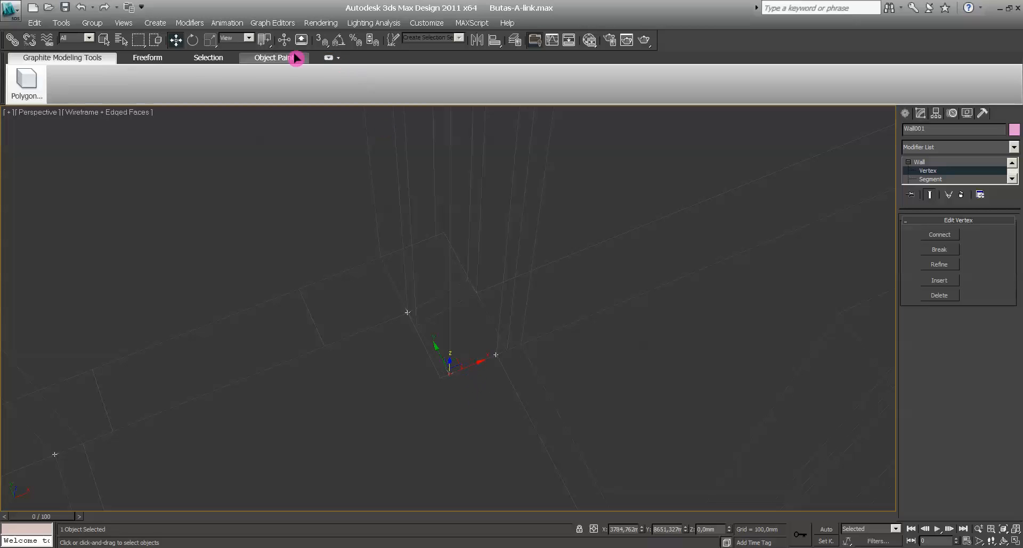
{"action": "left_click", "coordinate": [322, 40]}
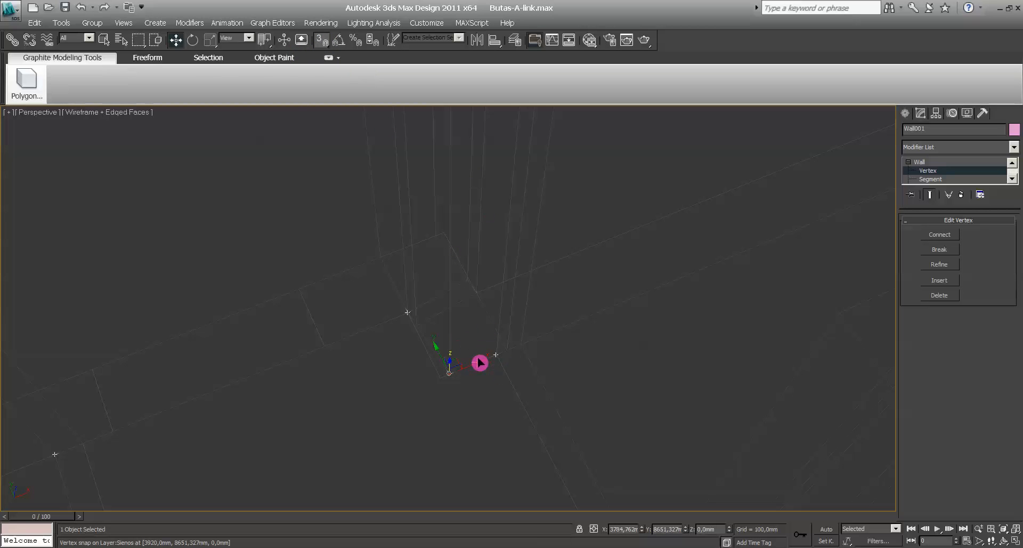
{"action": "left_click_drag", "start_coordinate": [479, 361], "coordinate": [486, 391]}
{"action": "left_click", "coordinate": [499, 314]}
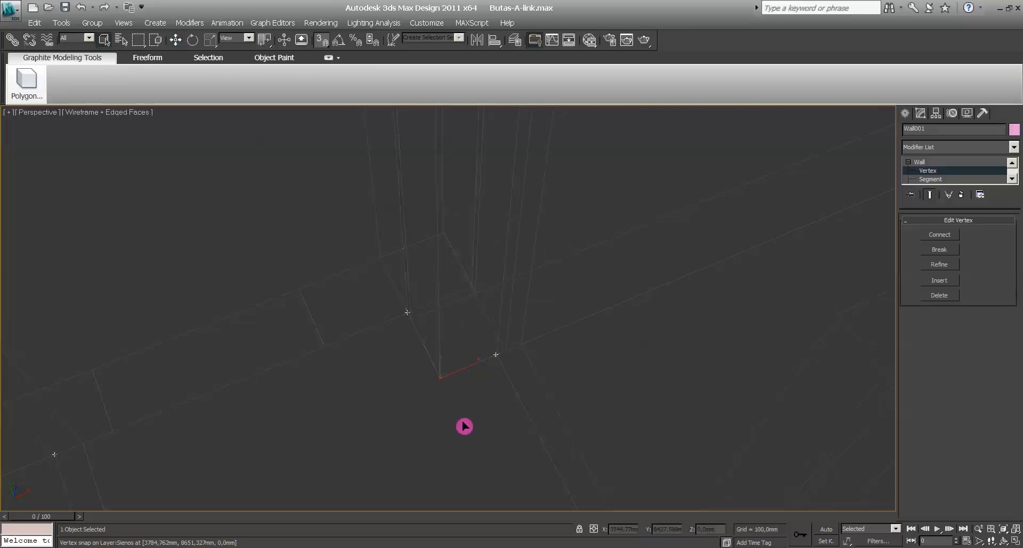
{"action": "left_click", "coordinate": [323, 44]}
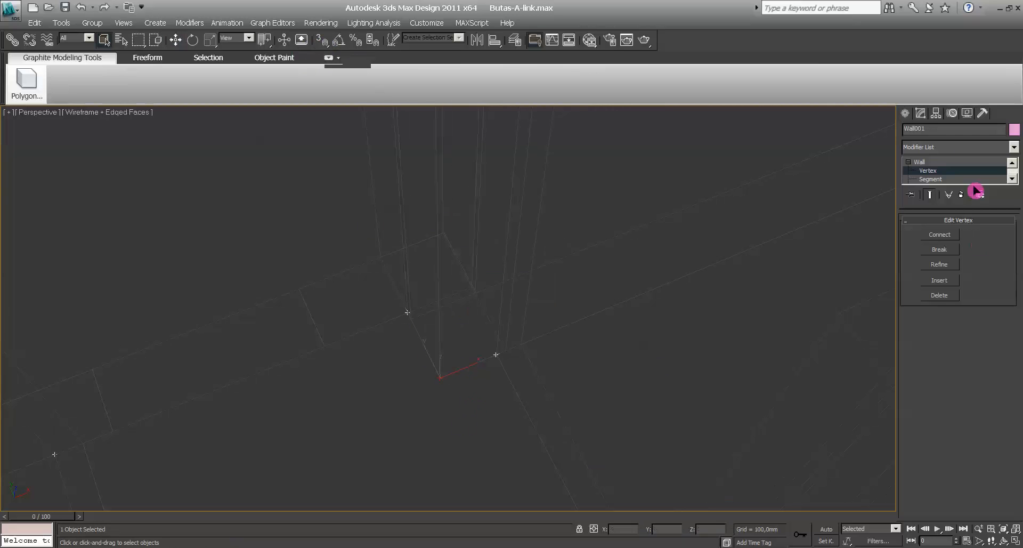
{"action": "left_click", "coordinate": [909, 114]}
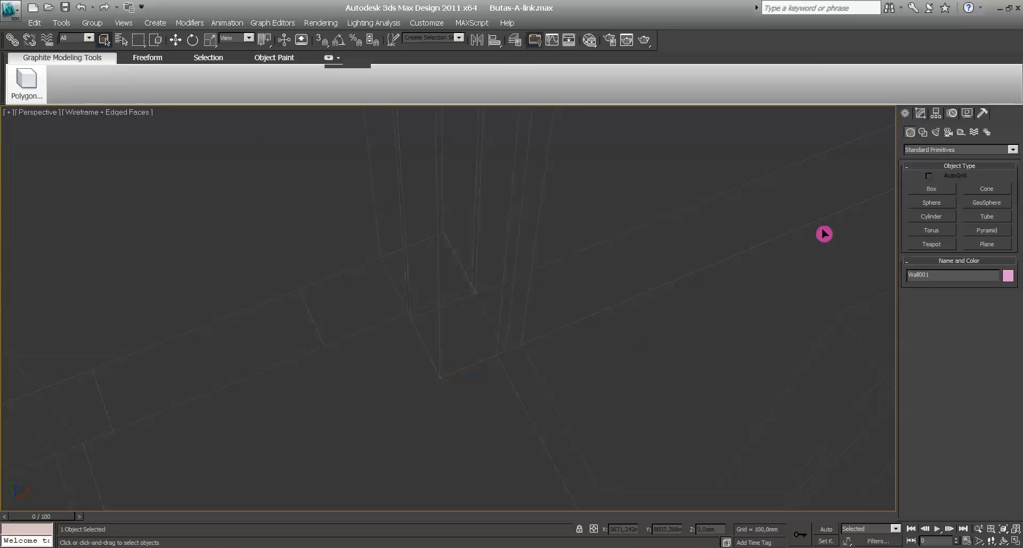
{"action": "left_click", "coordinate": [458, 438]}
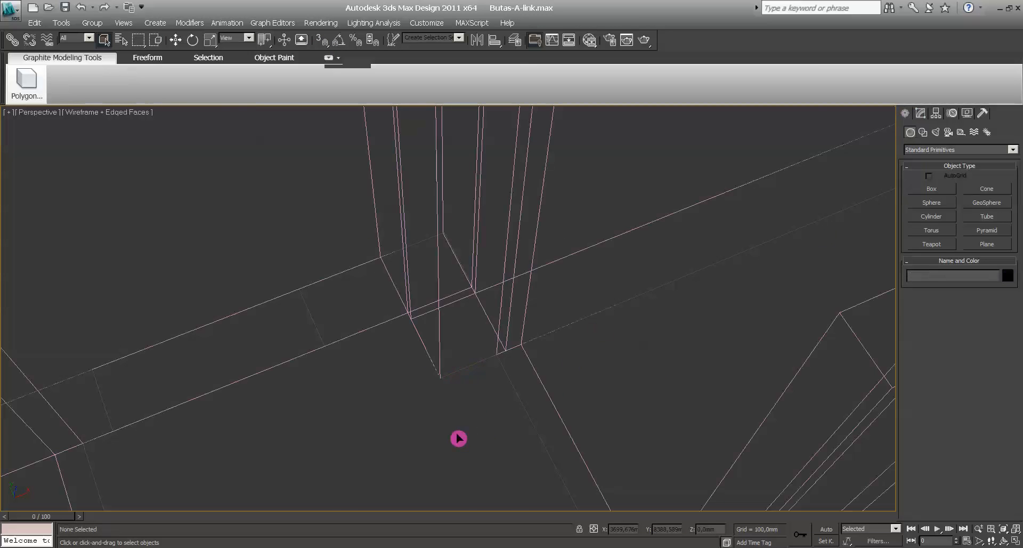
Step: Examine the adjusted rear corner from several angles and display the house walls in shaded mode with edged faces
{"action": "scroll", "coordinate": [464, 429], "scroll_direction": "down", "scroll_amount": 10}
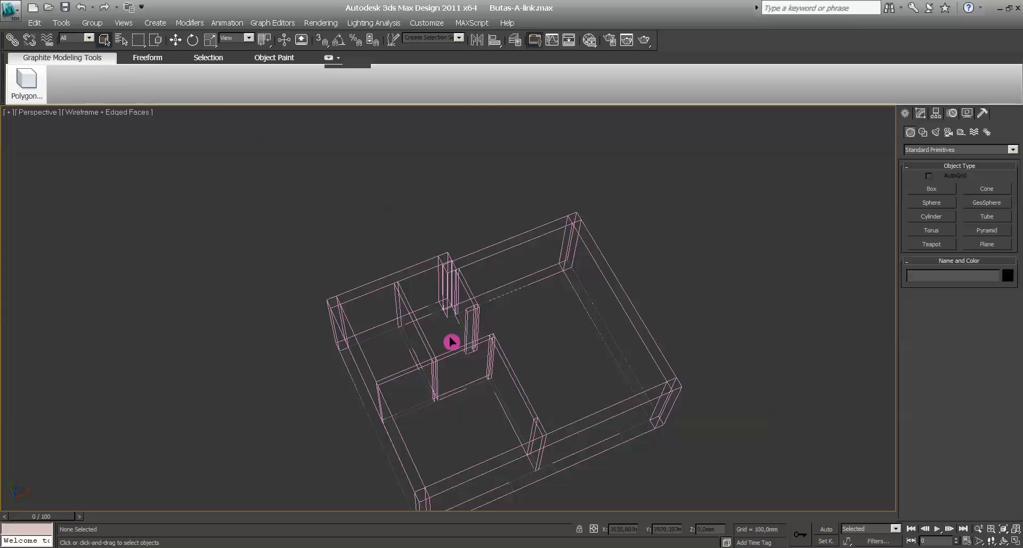
{"action": "middle_click_drag", "start_coordinate": [431, 379], "coordinate": [605, 341], "text": "alt"}
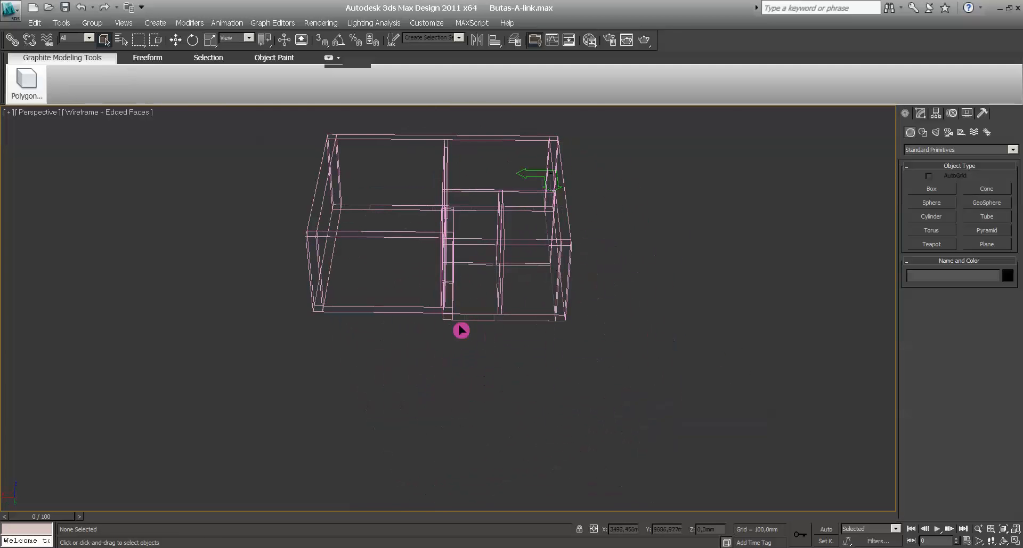
{"action": "scroll", "coordinate": [449, 327], "scroll_direction": "up", "scroll_amount": 8}
{"action": "middle_click_drag", "start_coordinate": [514, 369], "coordinate": [367, 397], "text": "alt"}
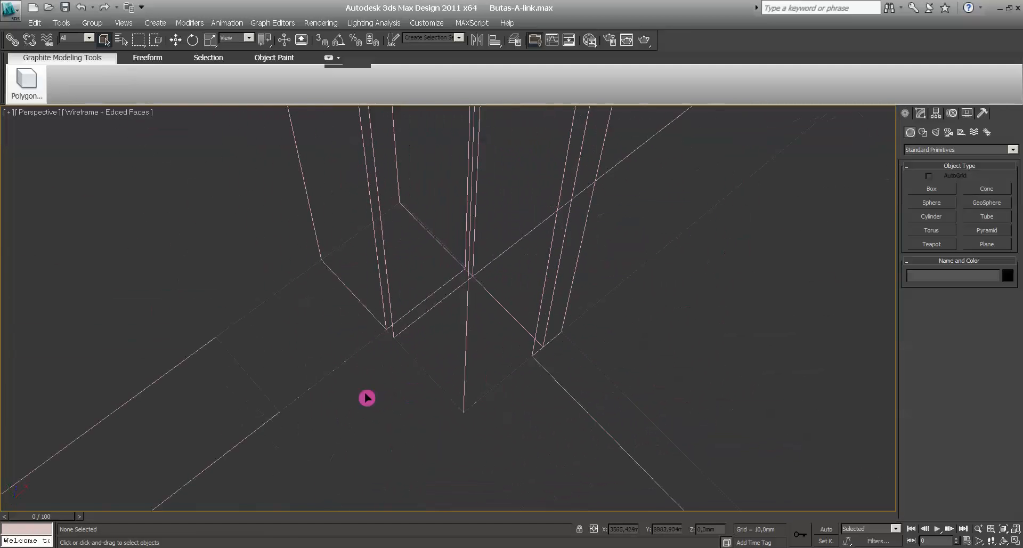
{"action": "scroll", "coordinate": [432, 384], "scroll_direction": "down", "scroll_amount": 5}
{"action": "scroll", "coordinate": [432, 384], "scroll_direction": "down", "scroll_amount": 10}
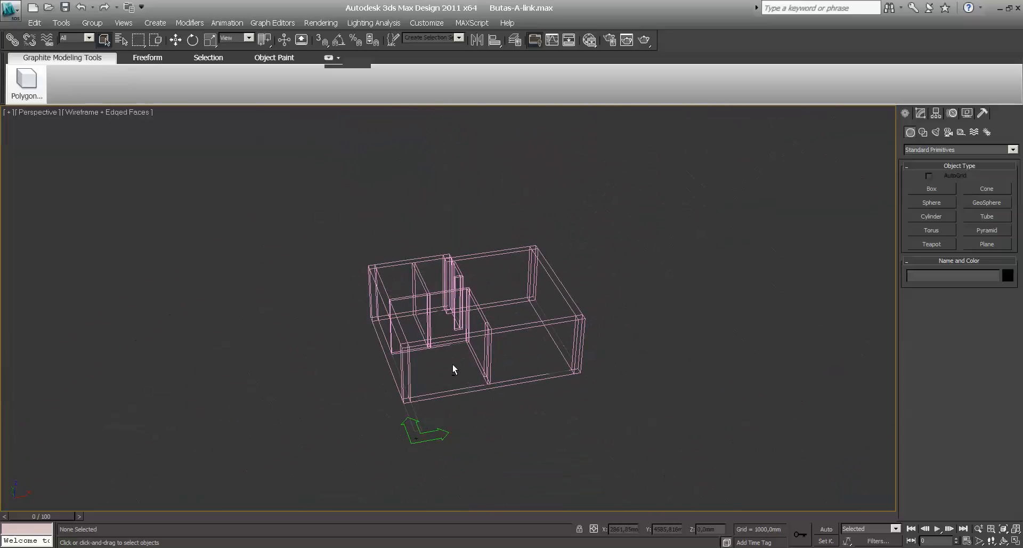
{"action": "key", "text": "F3"}
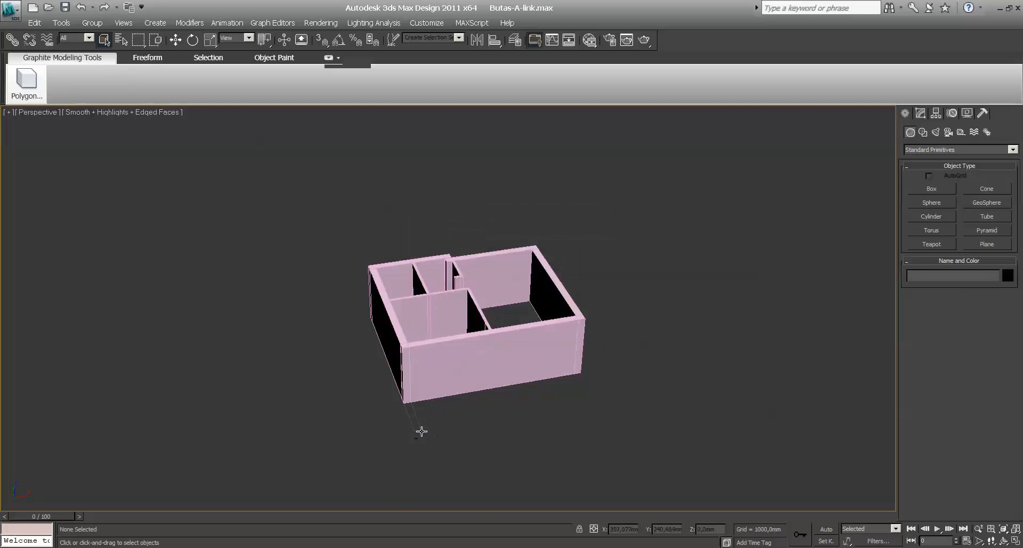
{"action": "scroll", "coordinate": [421, 431], "scroll_direction": "up", "scroll_amount": 3}
{"action": "mouse_move", "coordinate": [432, 451]}
{"action": "middle_mouse_down", "text": "alt"}
{"action": "mouse_move", "coordinate": [434, 398]}
{"action": "mouse_move", "coordinate": [421, 433]}
{"action": "mouse_move", "coordinate": [426, 453]}
{"action": "middle_mouse_up", "text": "alt"}
Step: With 3D snap on, create a left-justified AEC wall, 315 mm wide and 3000 mm high, along the plan's short projection at the front corner
{"action": "scroll", "coordinate": [914, 154], "scroll_direction": "down", "scroll_amount": 8}
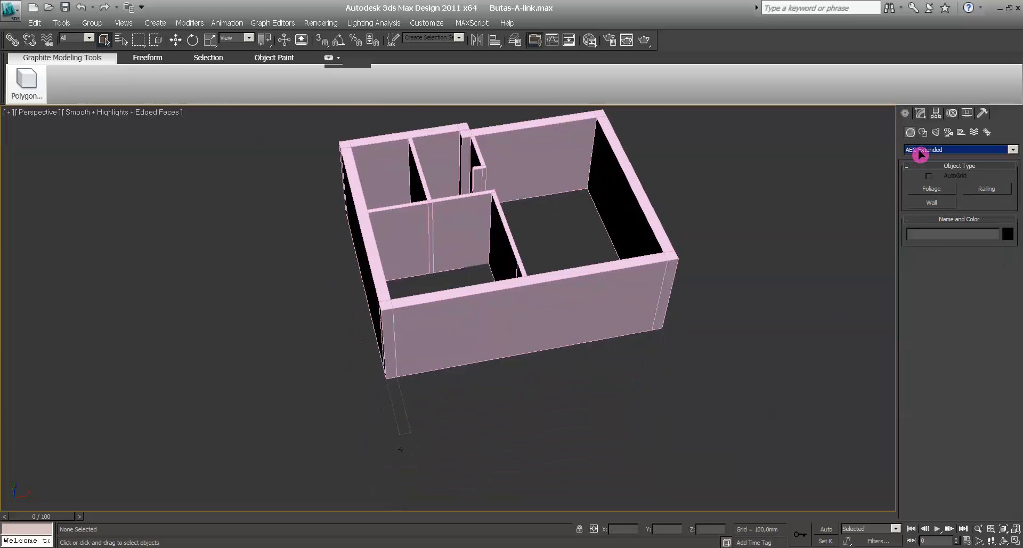
{"action": "left_click", "coordinate": [933, 203]}
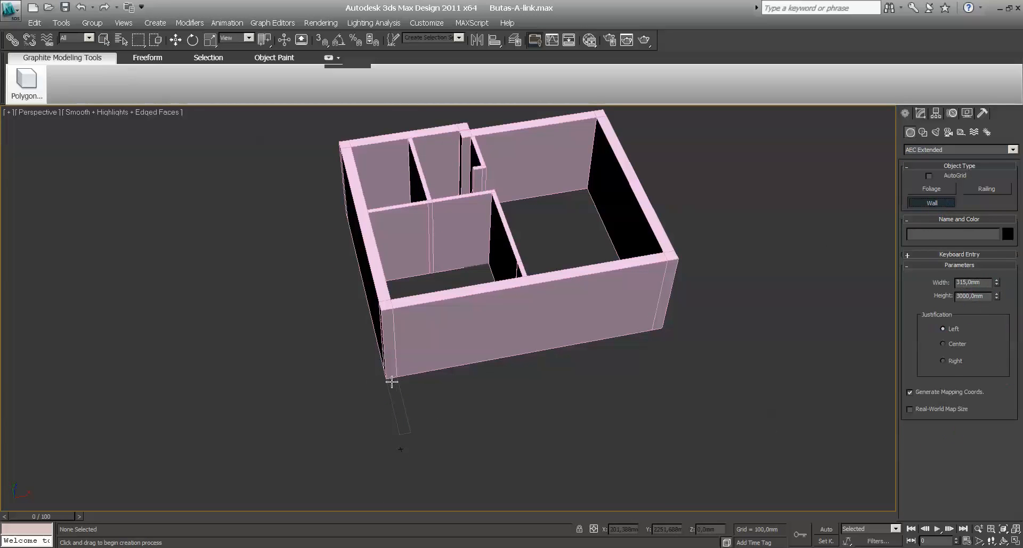
{"action": "left_click", "coordinate": [950, 366]}
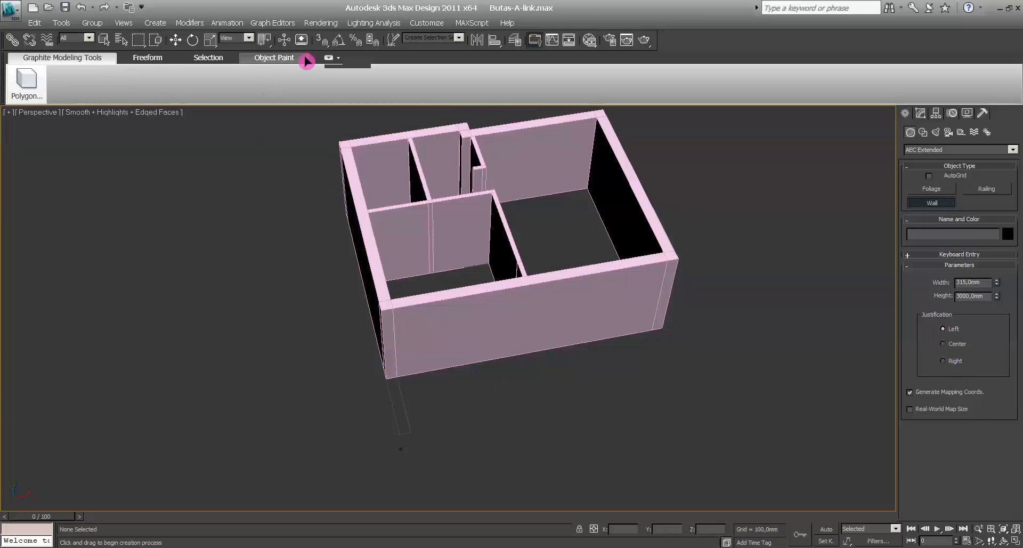
{"action": "left_click", "coordinate": [322, 40]}
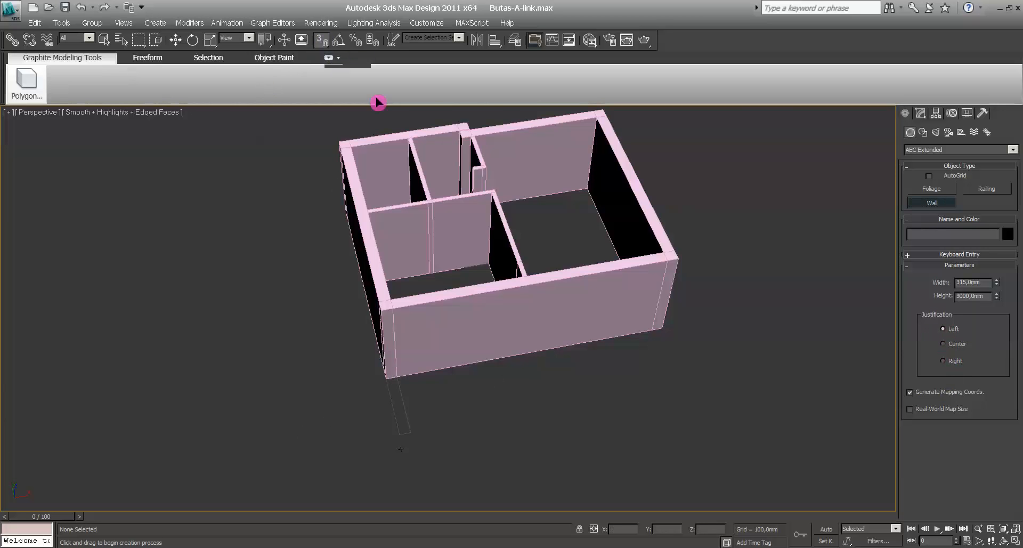
{"action": "left_click", "coordinate": [395, 382]}
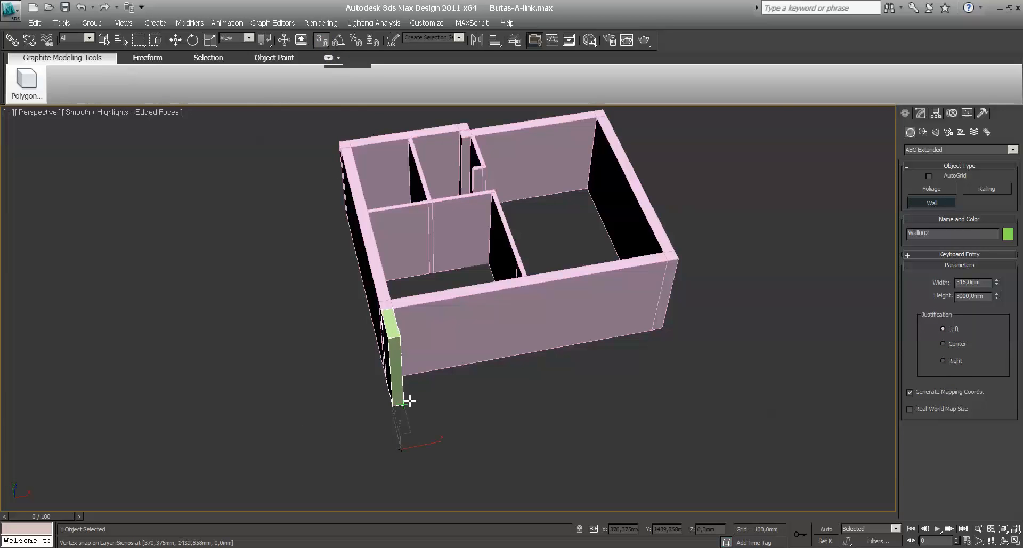
{"action": "right_click", "coordinate": [455, 445]}
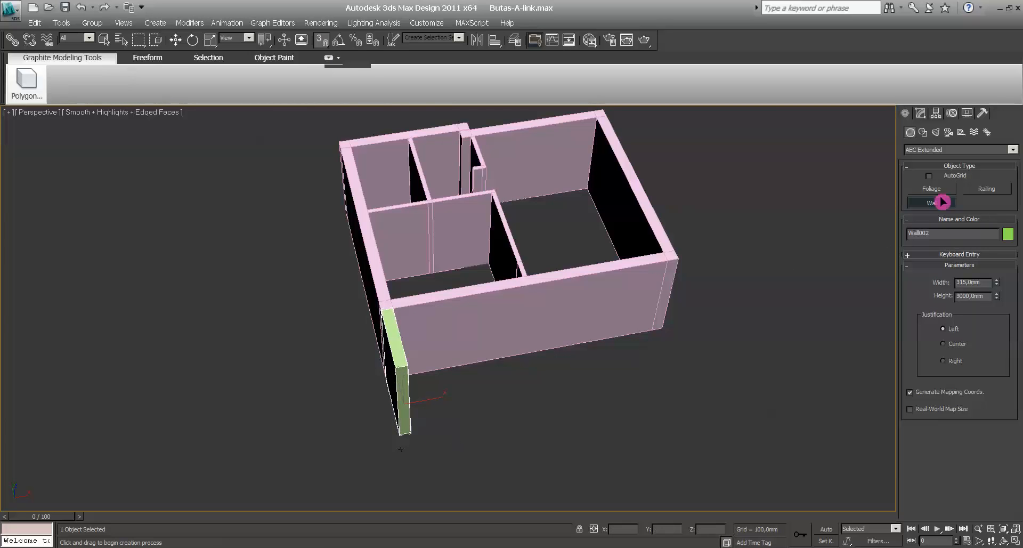
Step: Attach the house walls to the new short wall so they form one wall object, and end the Attach command
{"action": "left_click", "coordinate": [921, 114]}
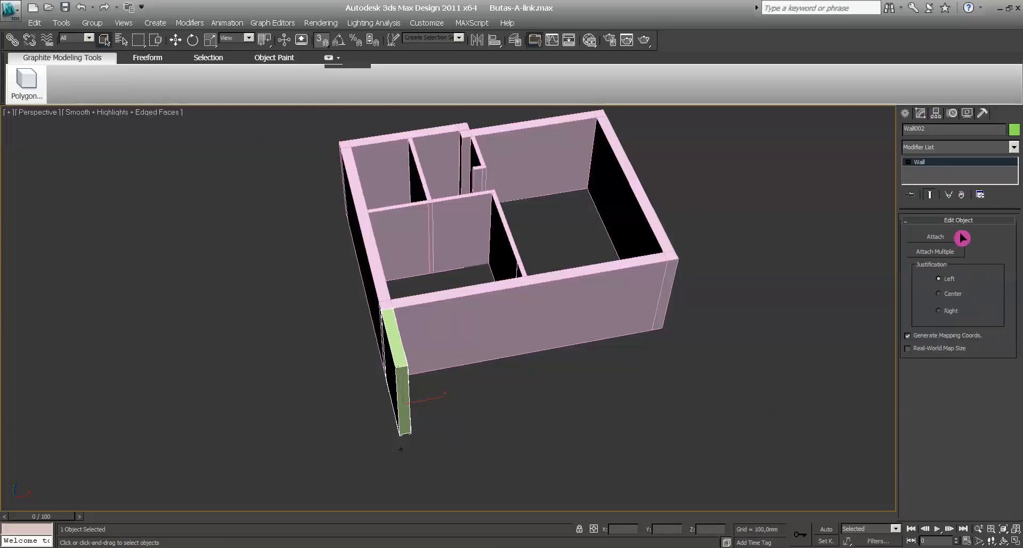
{"action": "left_click", "coordinate": [936, 236]}
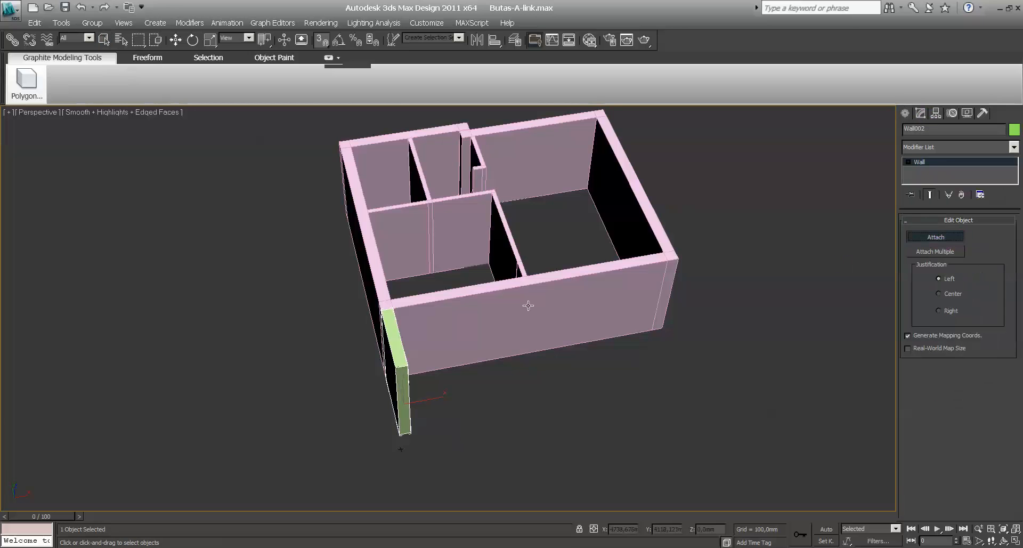
{"action": "left_click", "coordinate": [434, 302]}
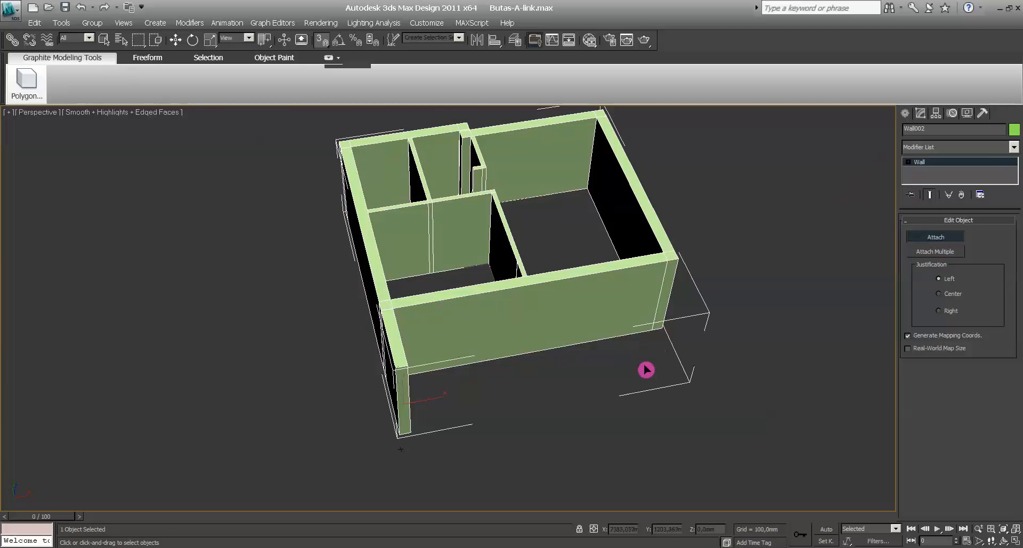
{"action": "left_click", "coordinate": [929, 240]}
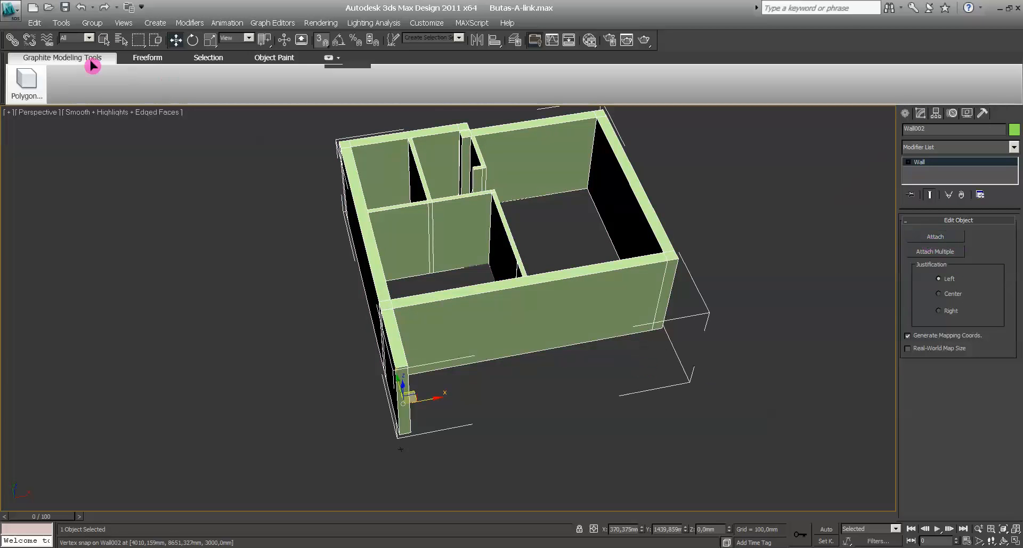